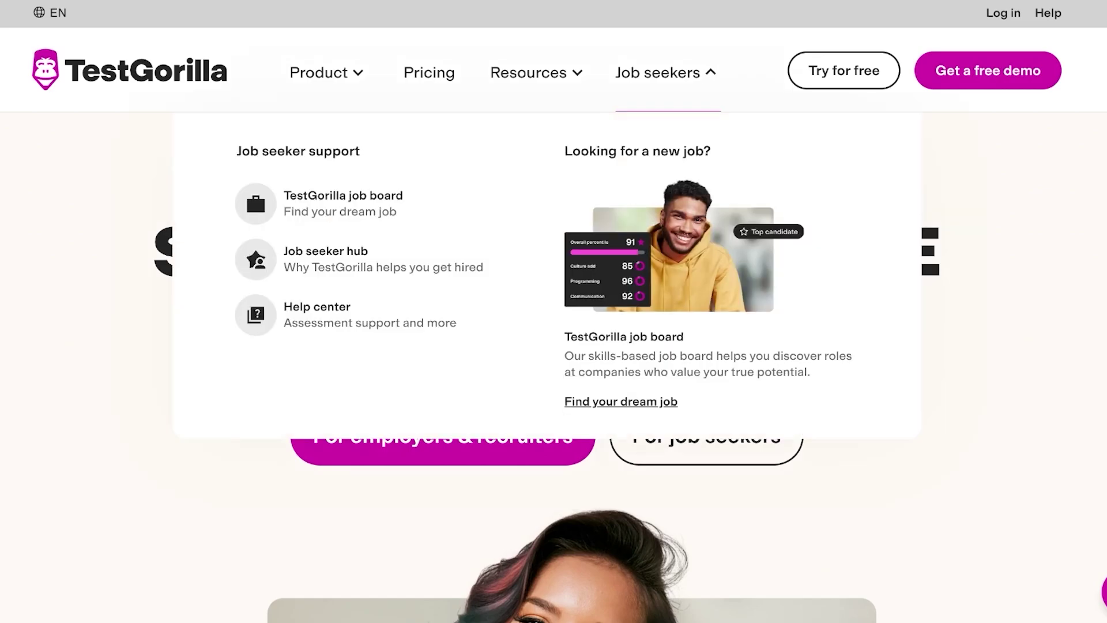
- Open the 'Get started with your Free plan' sign-up page via Try for free under Product
scroll(554, 346, down, 5)
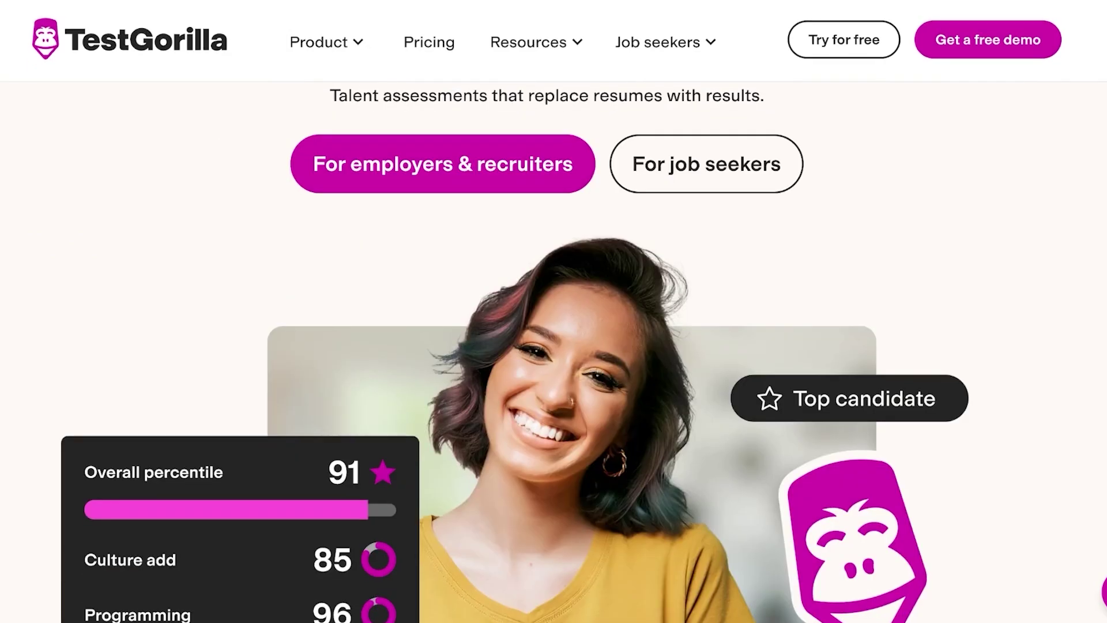
scroll(554, 346, up, 3)
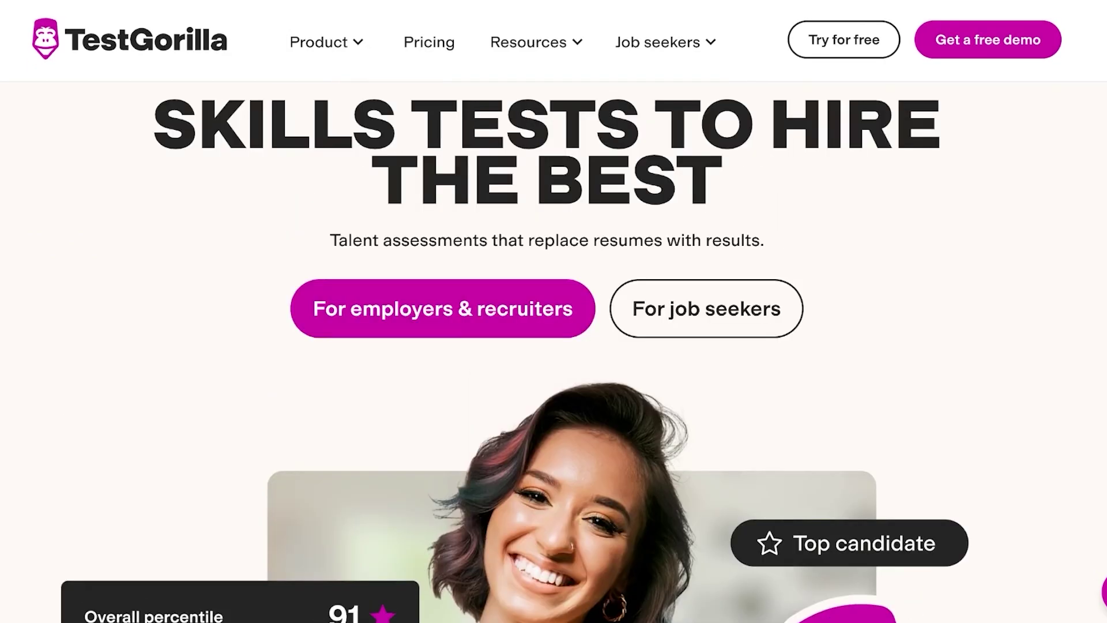
scroll(553, 352, up, 2)
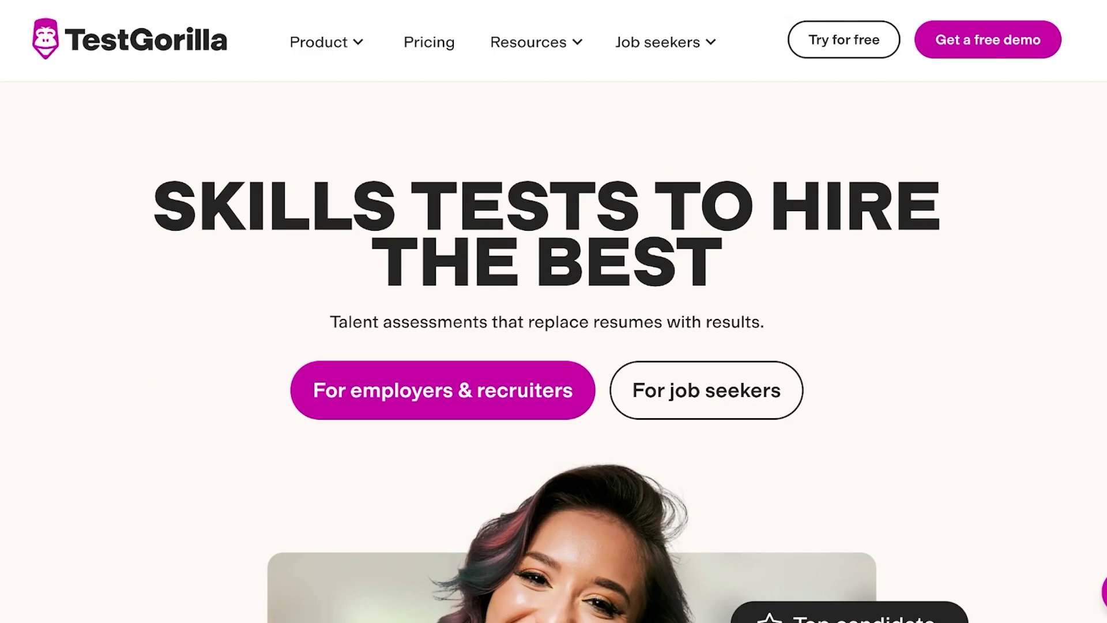
scroll(554, 352, down, 5)
scroll(554, 312, up, 5)
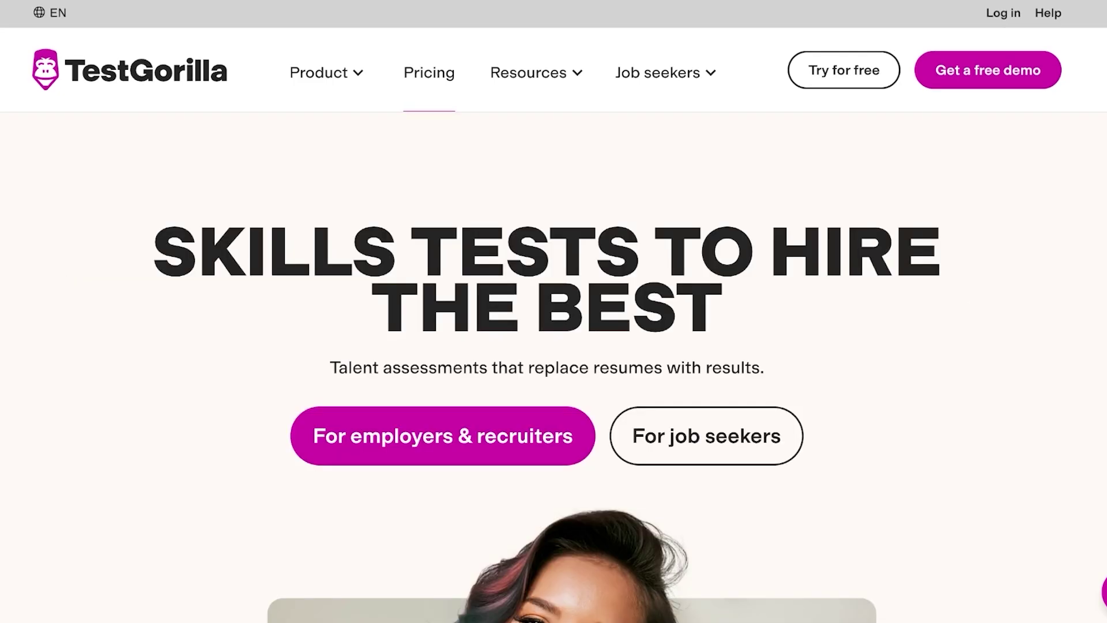
double_click(429, 73)
mouse_move(326, 72)
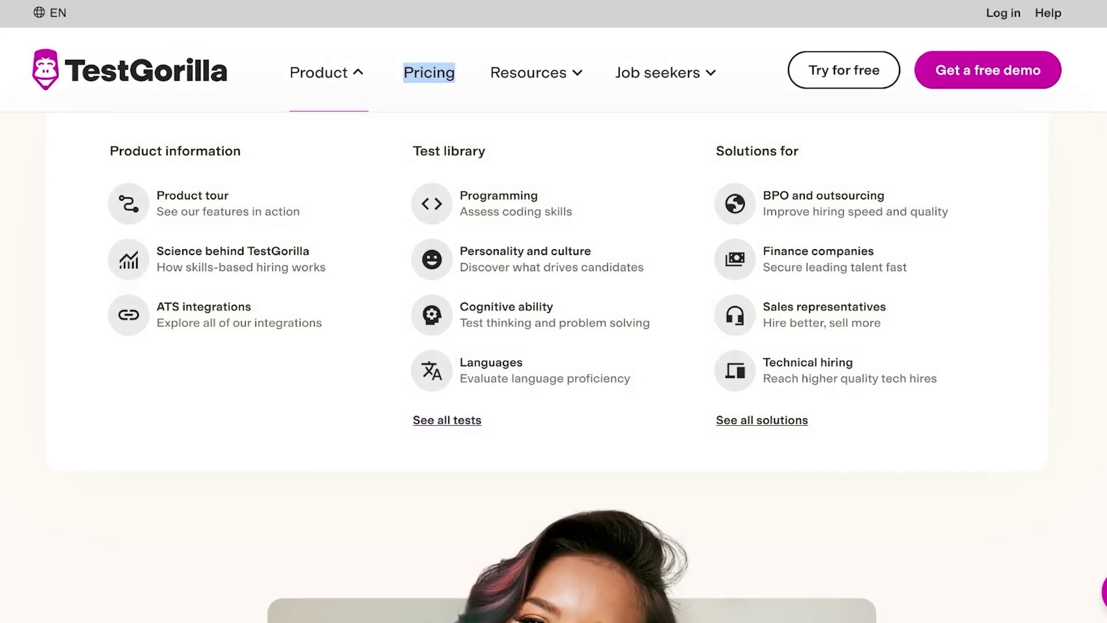
scroll(359, 40, down, 5)
scroll(358, 40, up, 5)
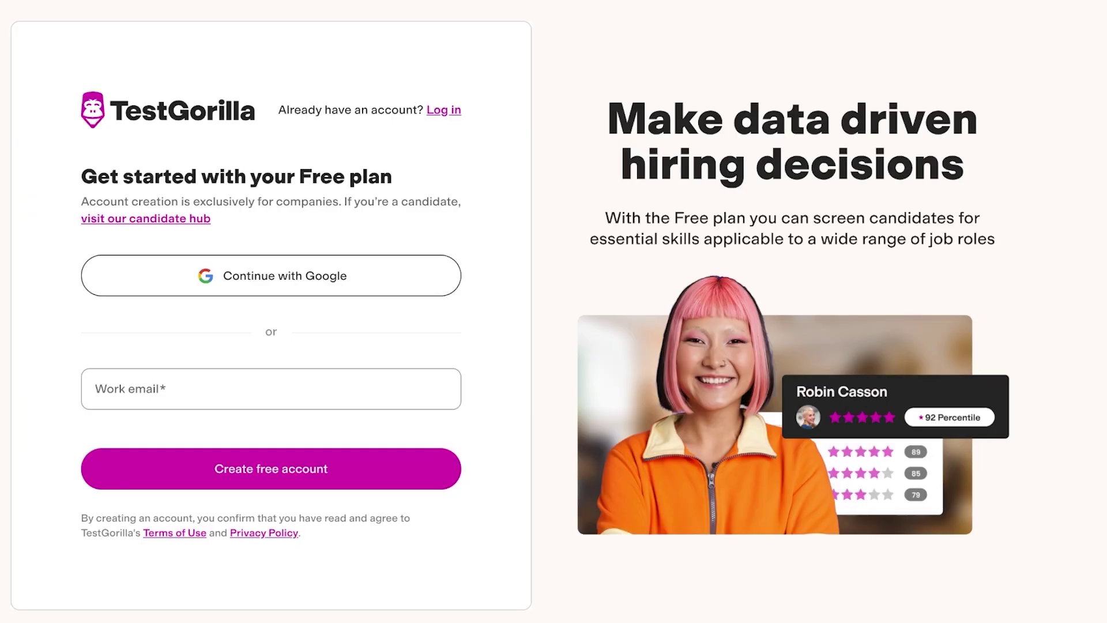
- Submit the Free plan sign-up with a work email address after the Google option fails
click(271, 389)
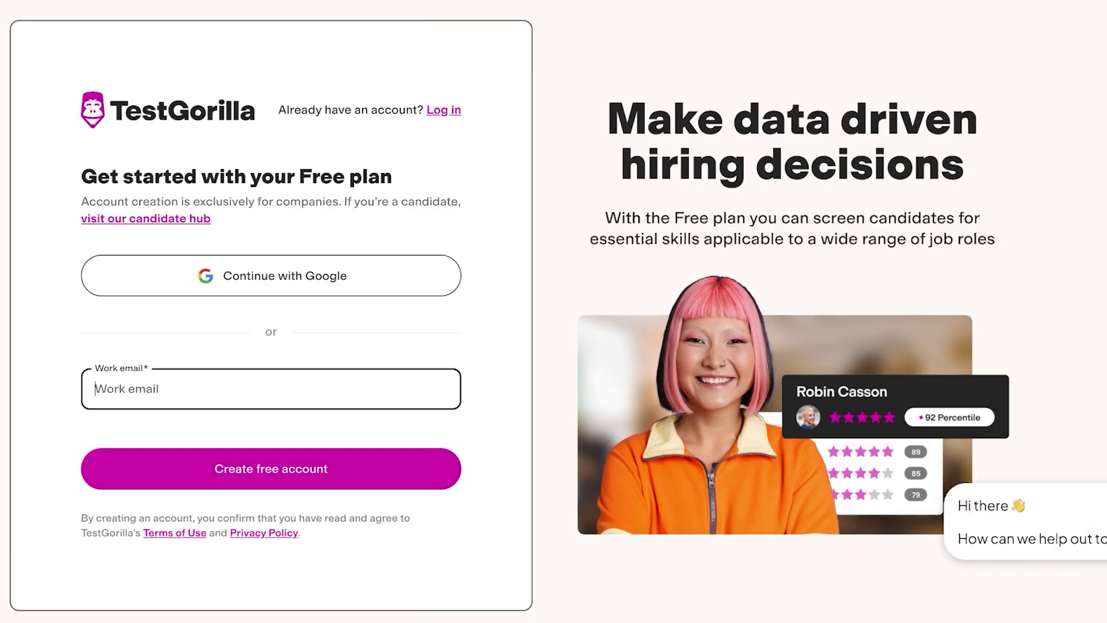
key(Tab)
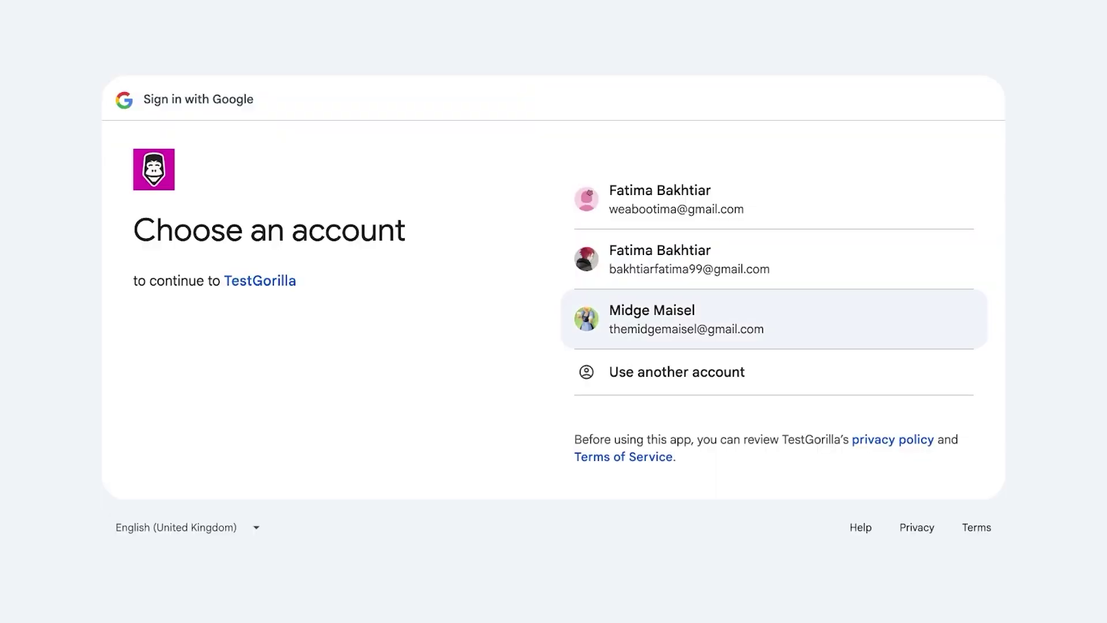
click(686, 319)
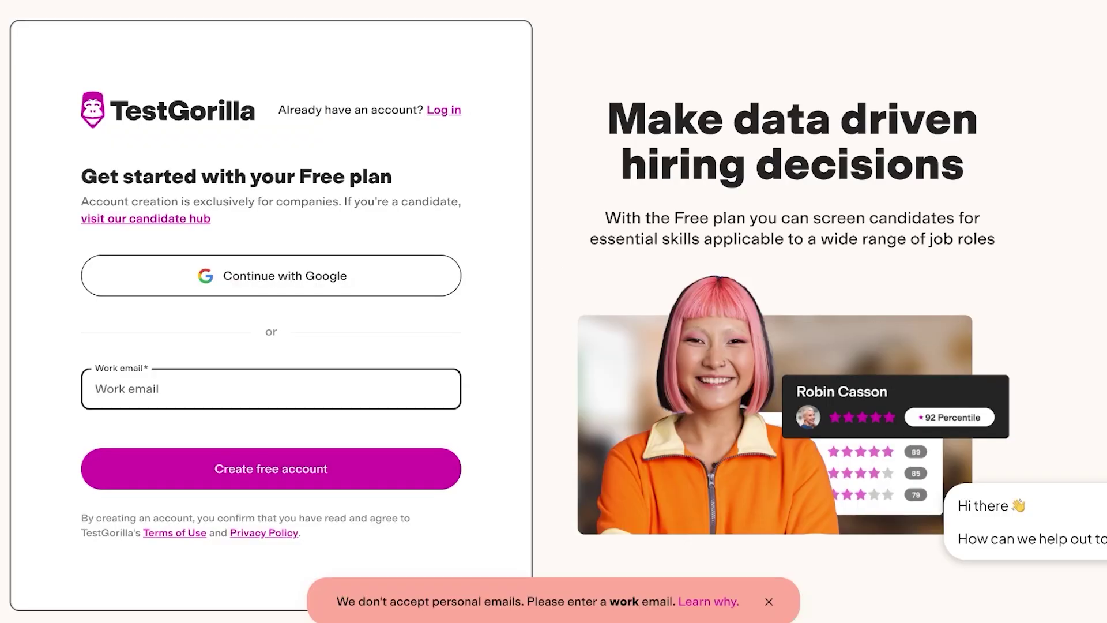
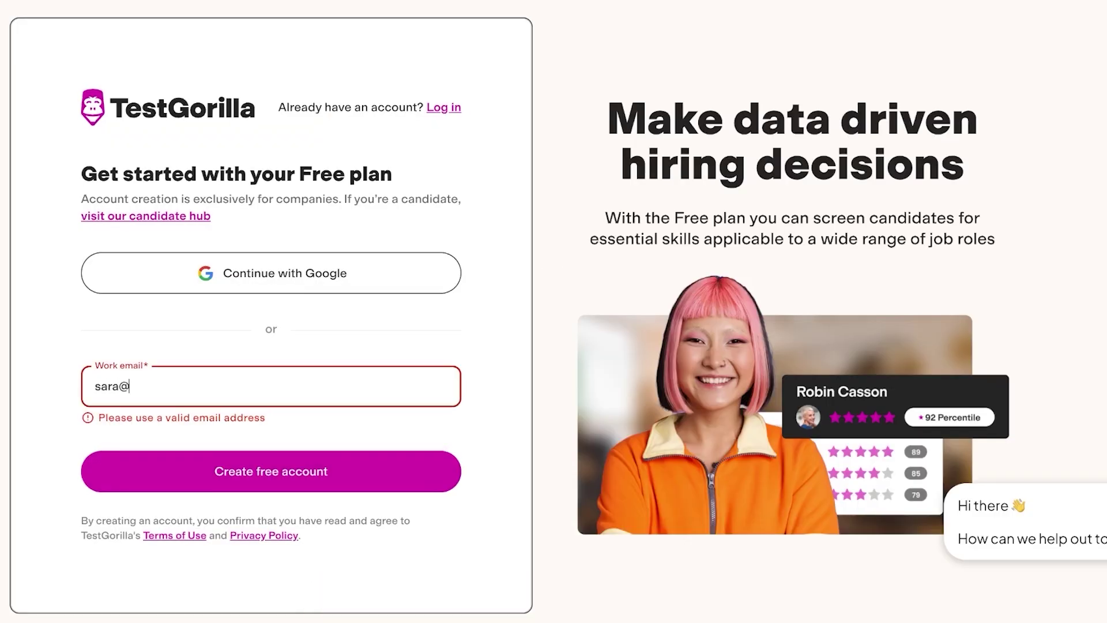
key(Return)
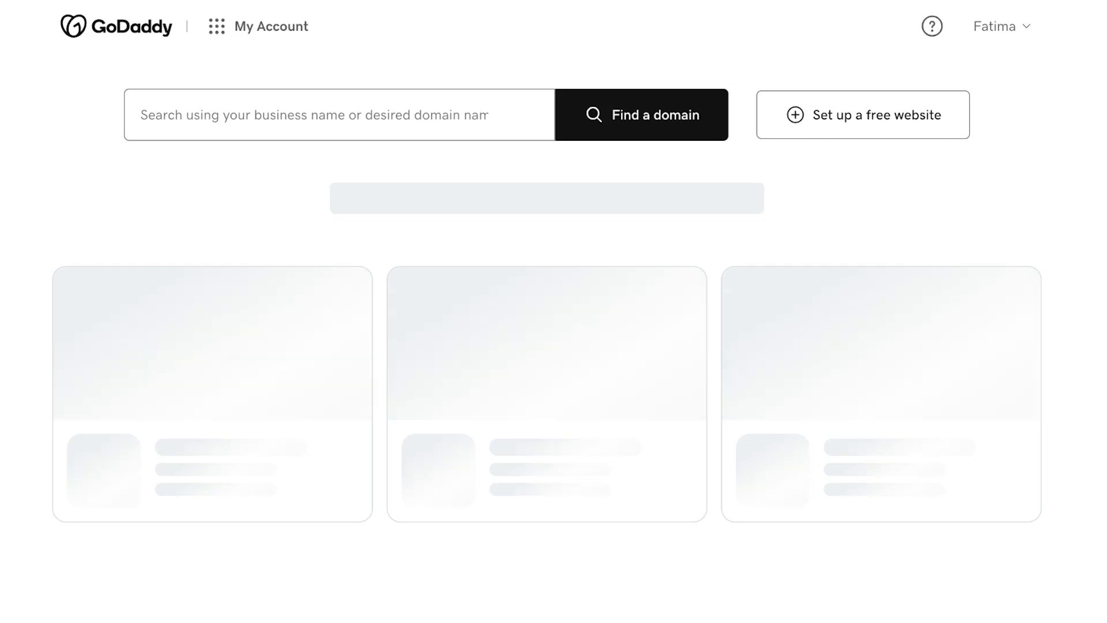
- Sign in to GoDaddy Webmail and follow the TestGorilla 'Please set your password' email link
scroll(547, 311, down, 5)
scroll(547, 312, down, 7)
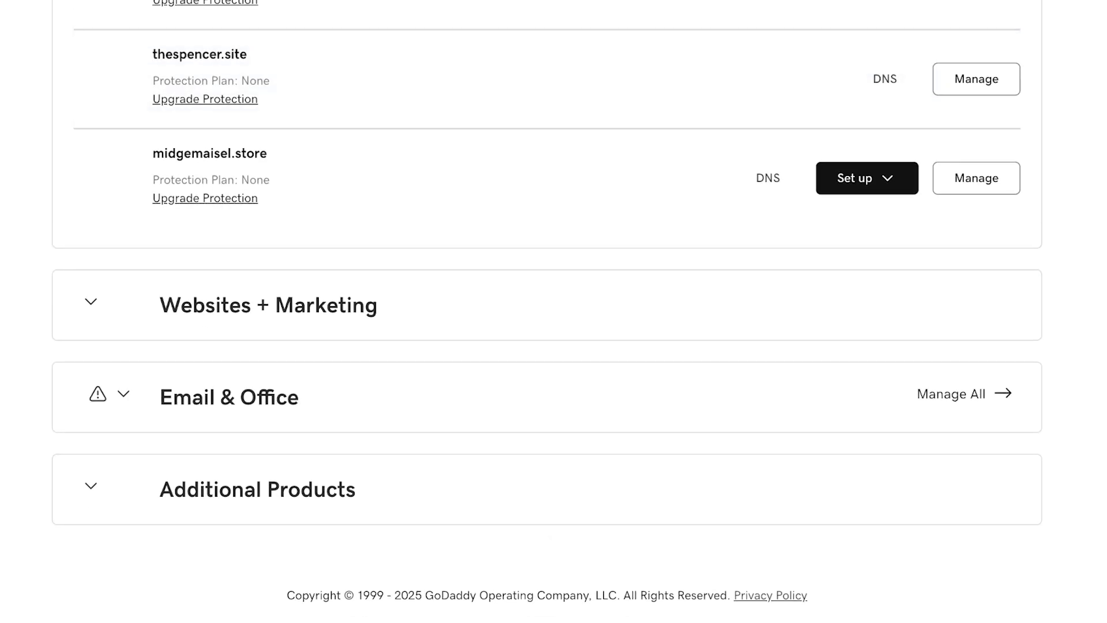
scroll(547, 311, down, 2)
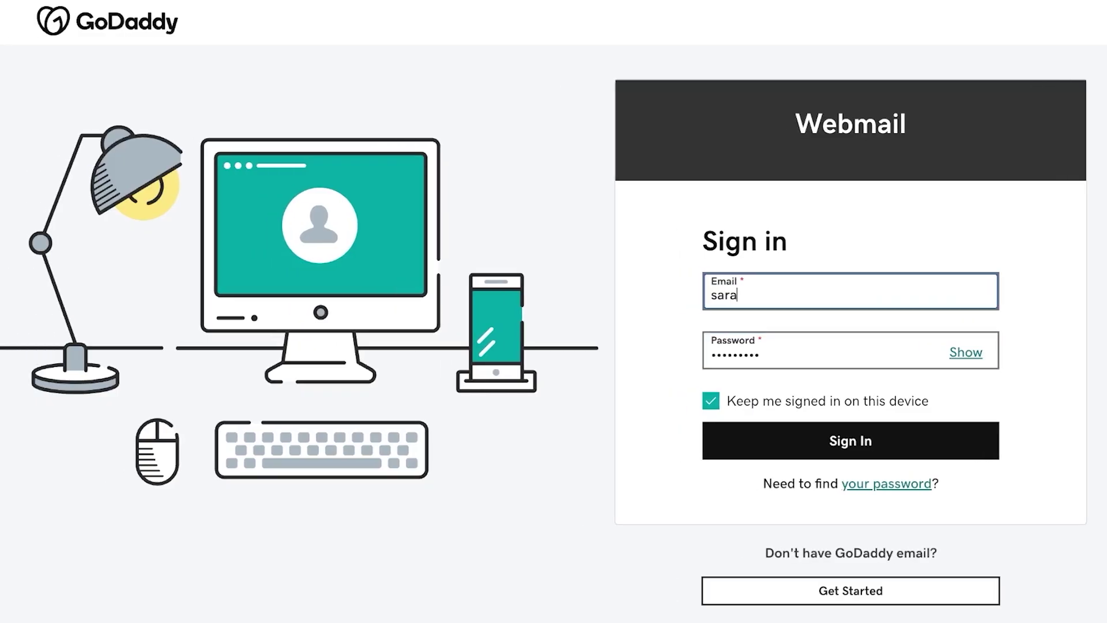
key(Return)
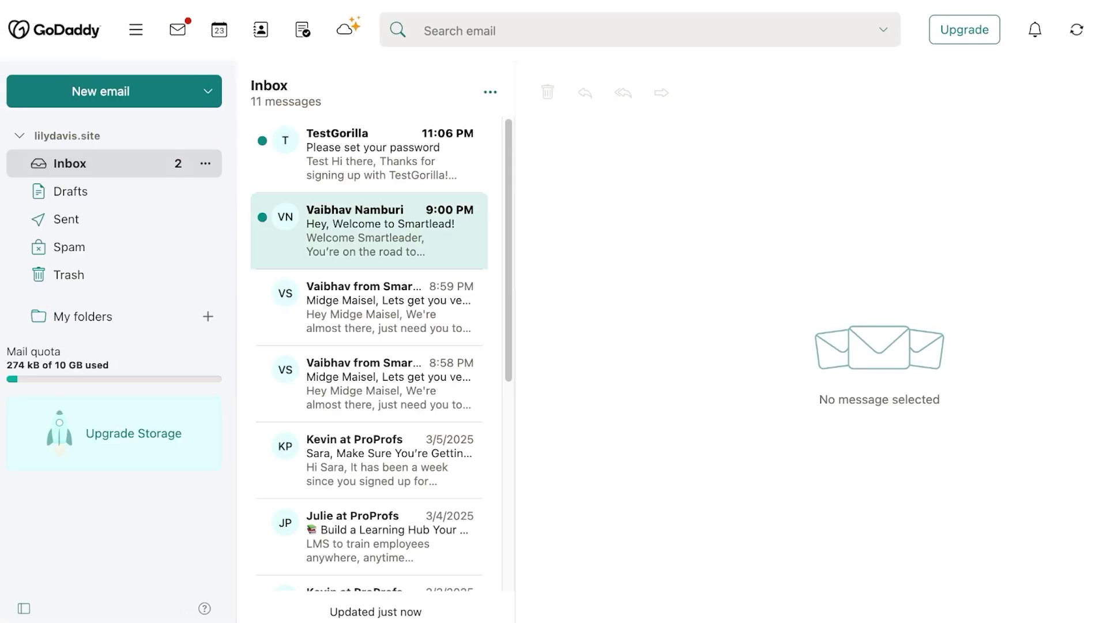
click(369, 154)
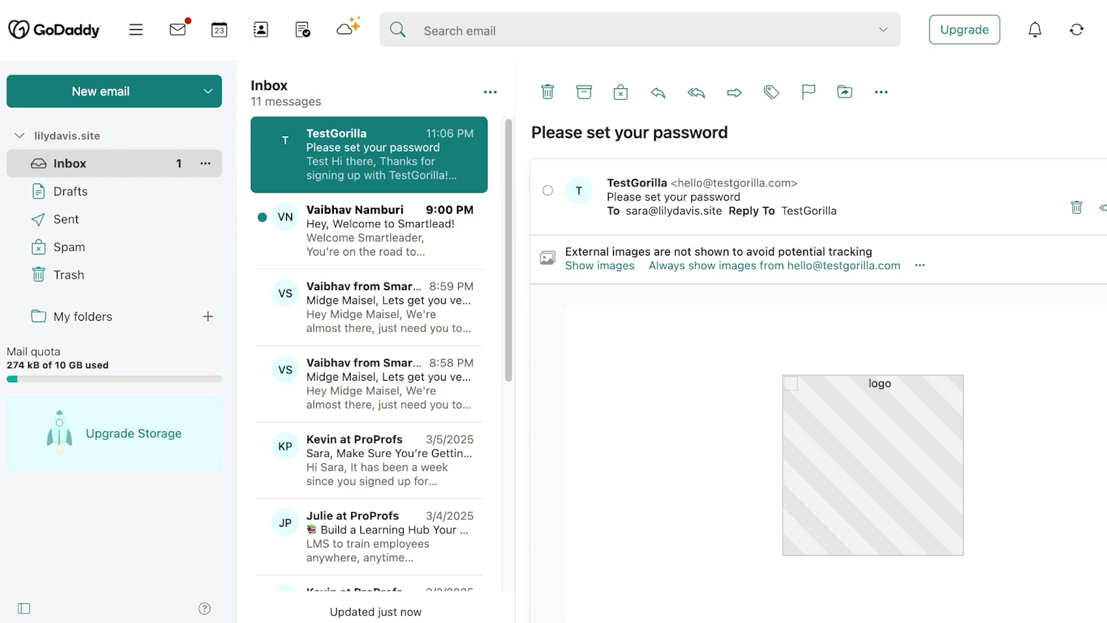
scroll(819, 372, down, 7)
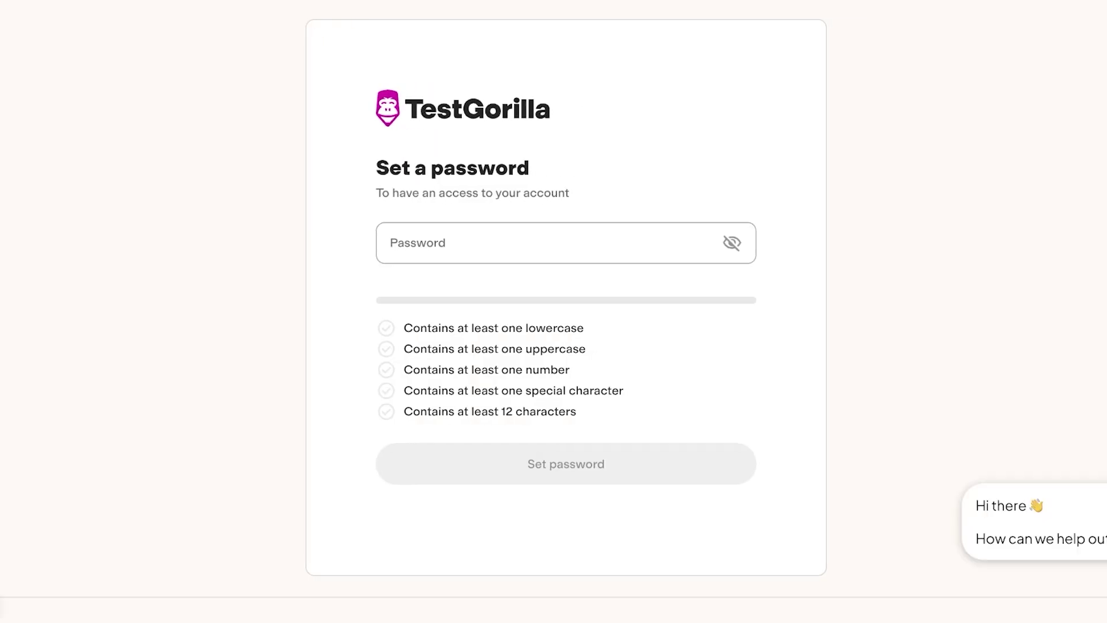
- Replace the suggested password with a strong custom password and set it
key(ctrl+v)
key(ctrl+a)
key(BackSpace)
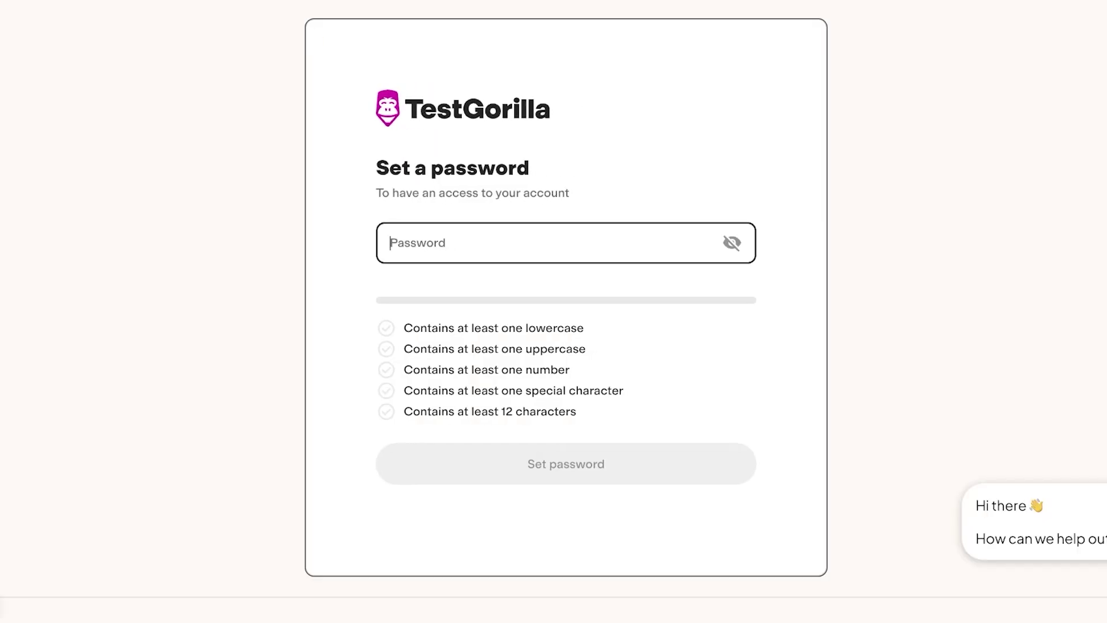
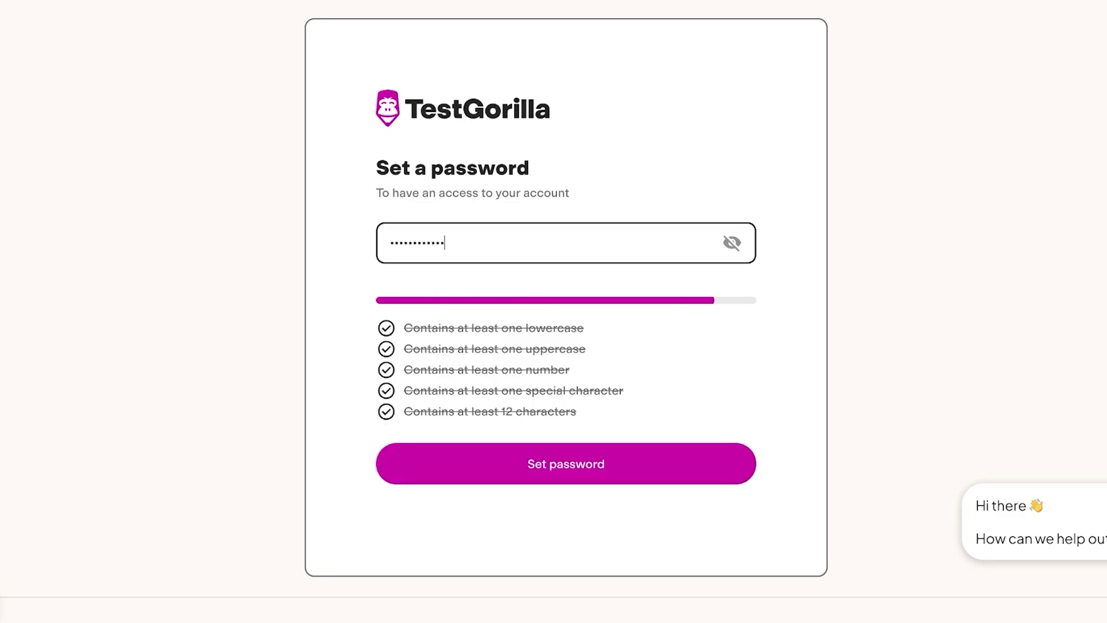
key(Return)
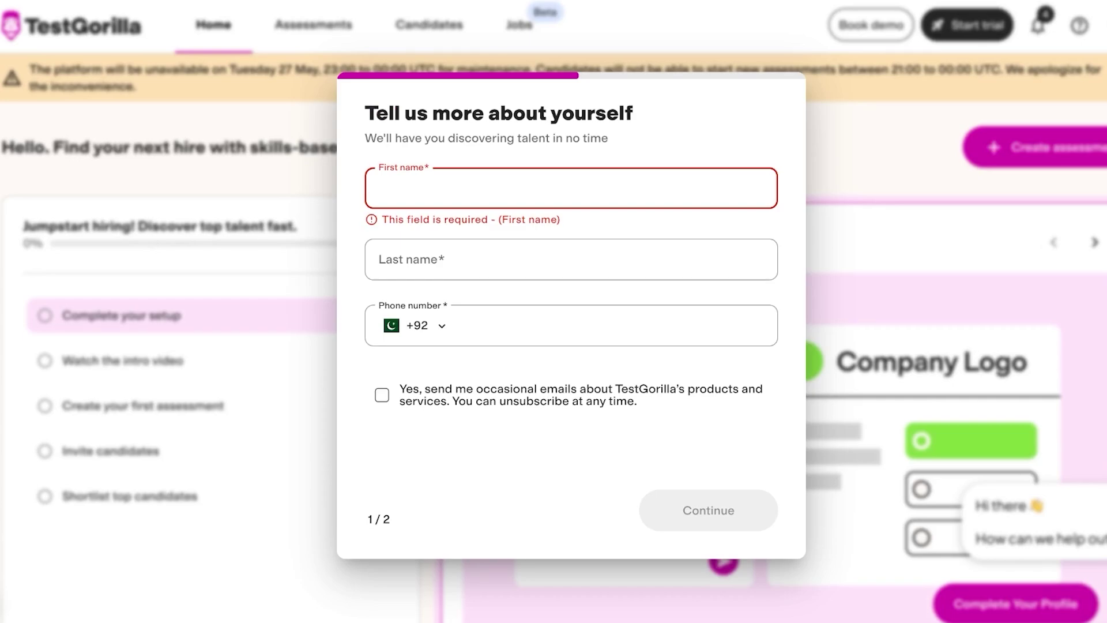
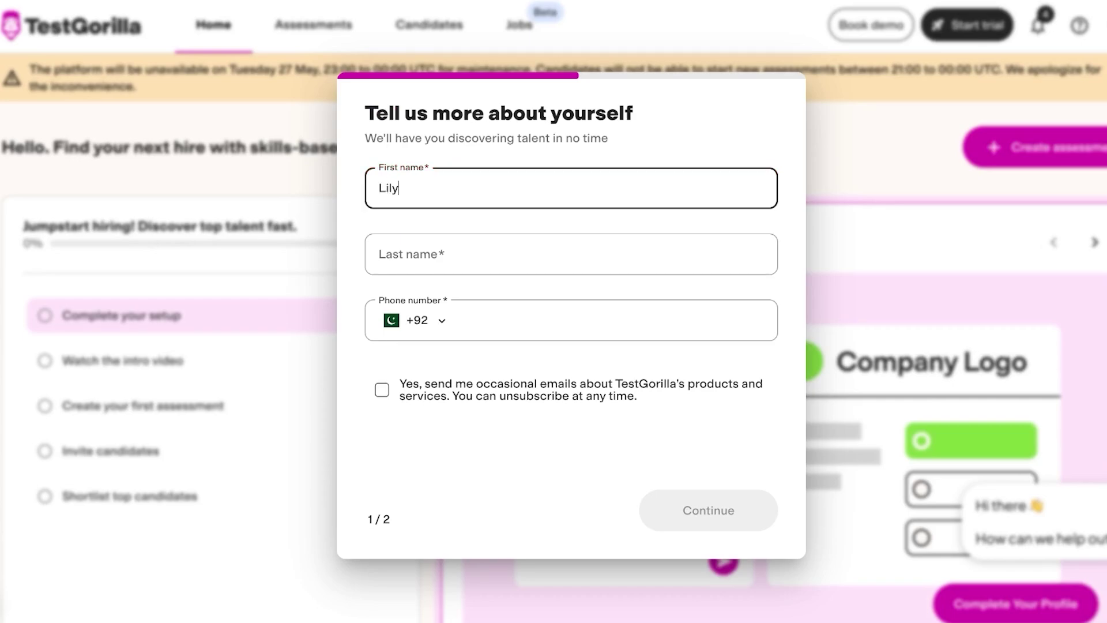
- Enter the first name, last name and phone number, then continue past personal details
key(Tab)
key(Tab)
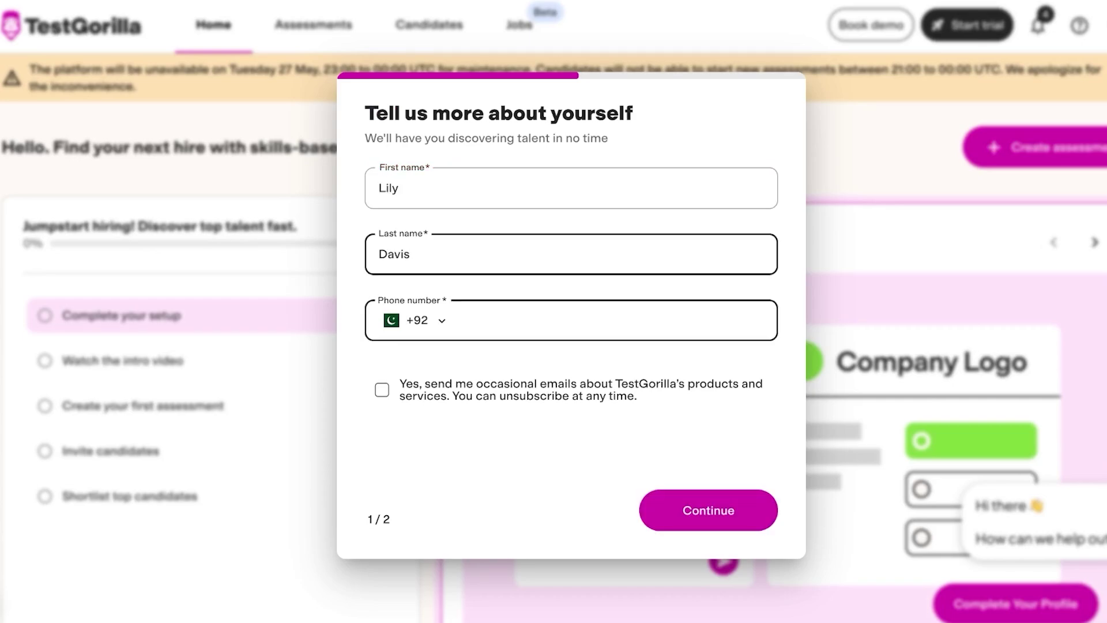
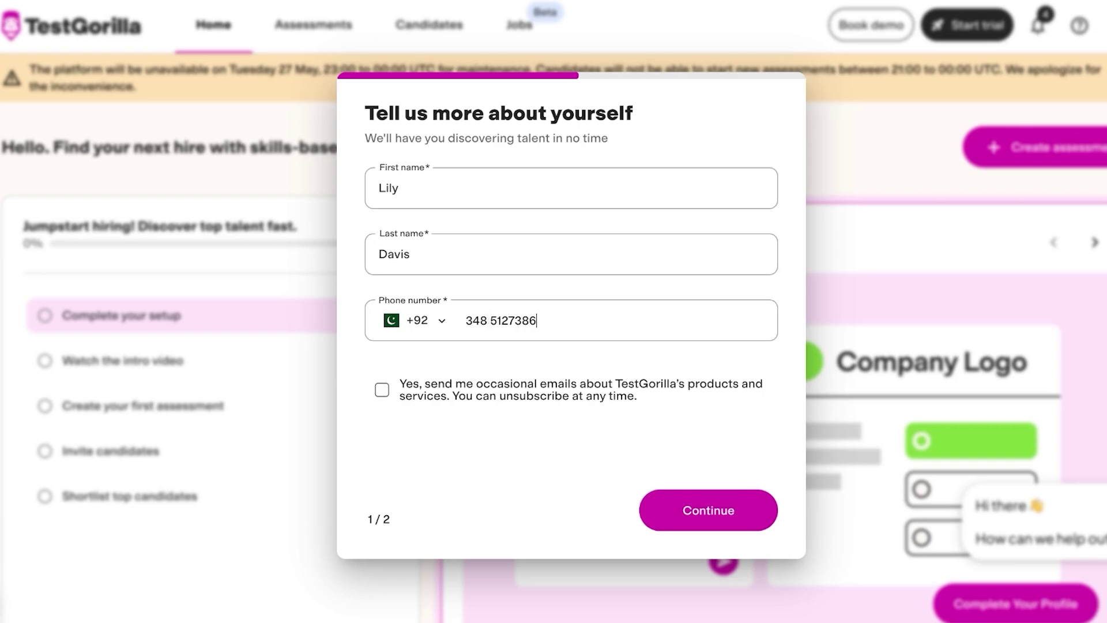
key(Return)
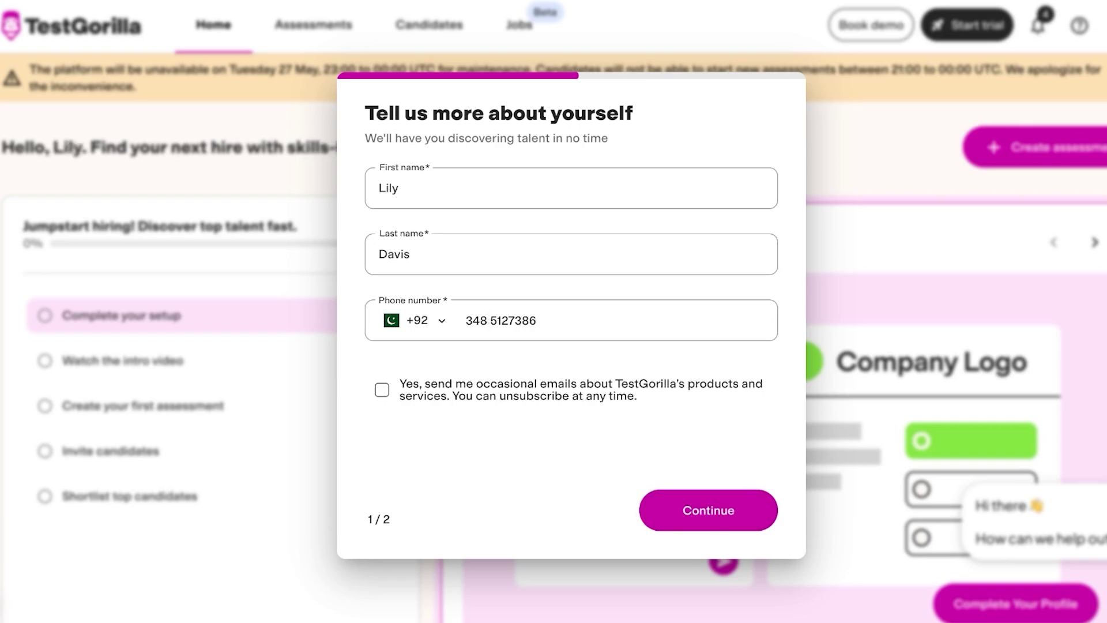
- Enter the company name, choose 1-15 employees and Human resources manager, and submit
text(S)
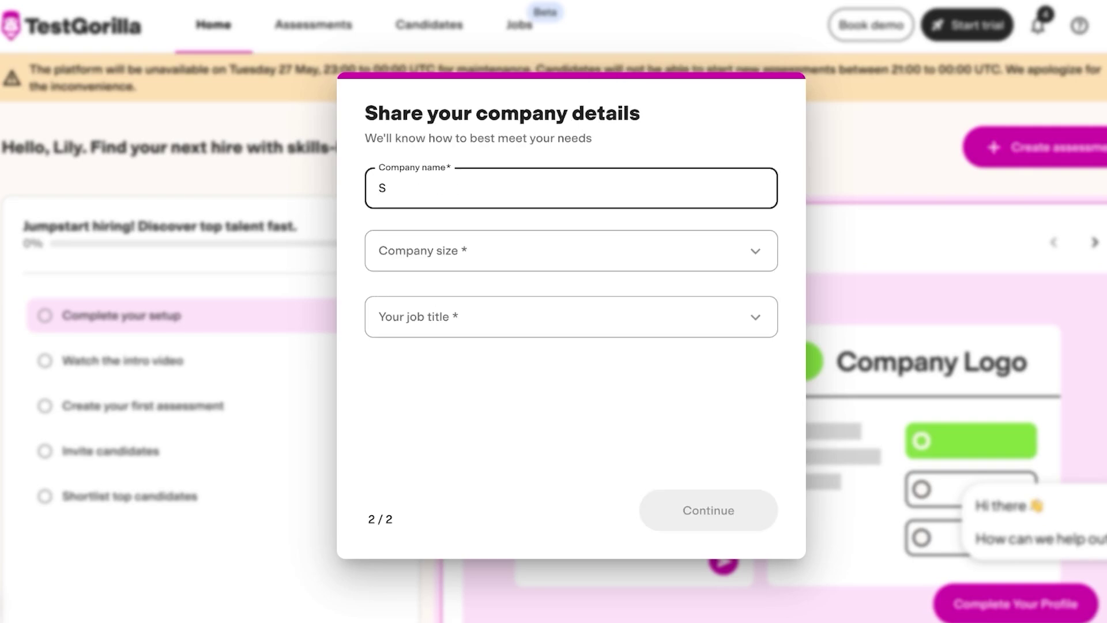
text(pencer)
key(Tab)
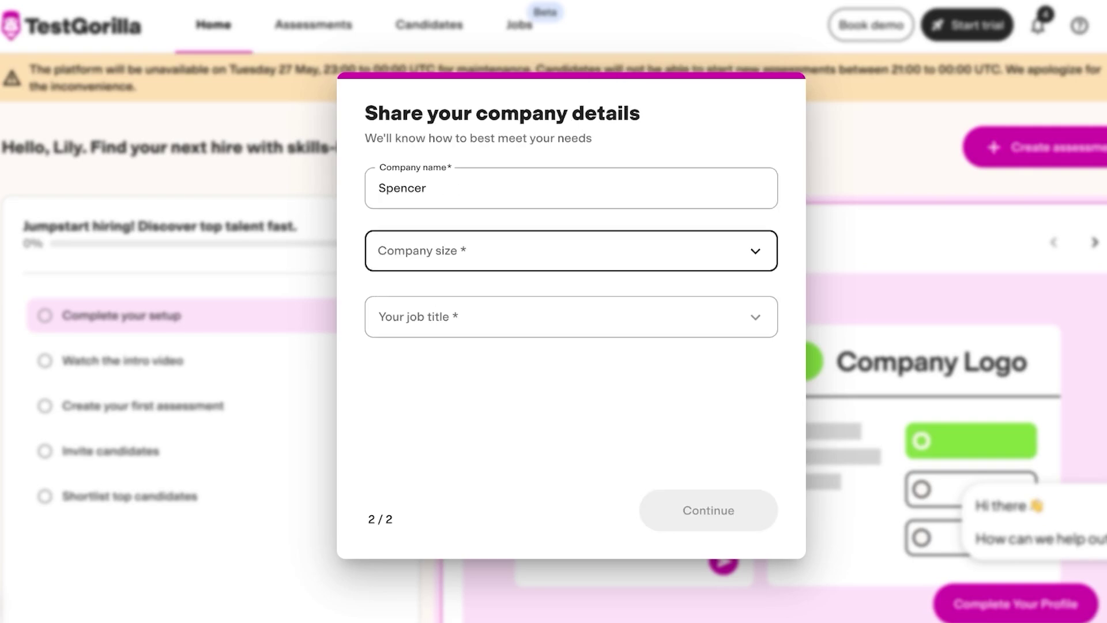
key(Down)
key(Return)
key(Tab)
key(Down)
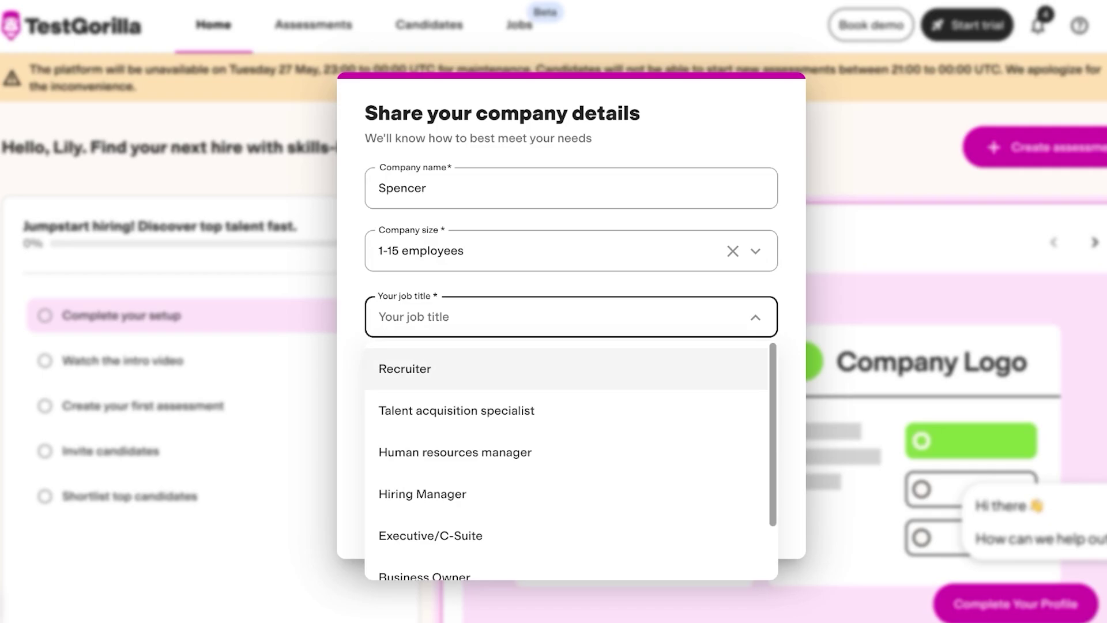
key(Down)
key(Down)
key(Return)
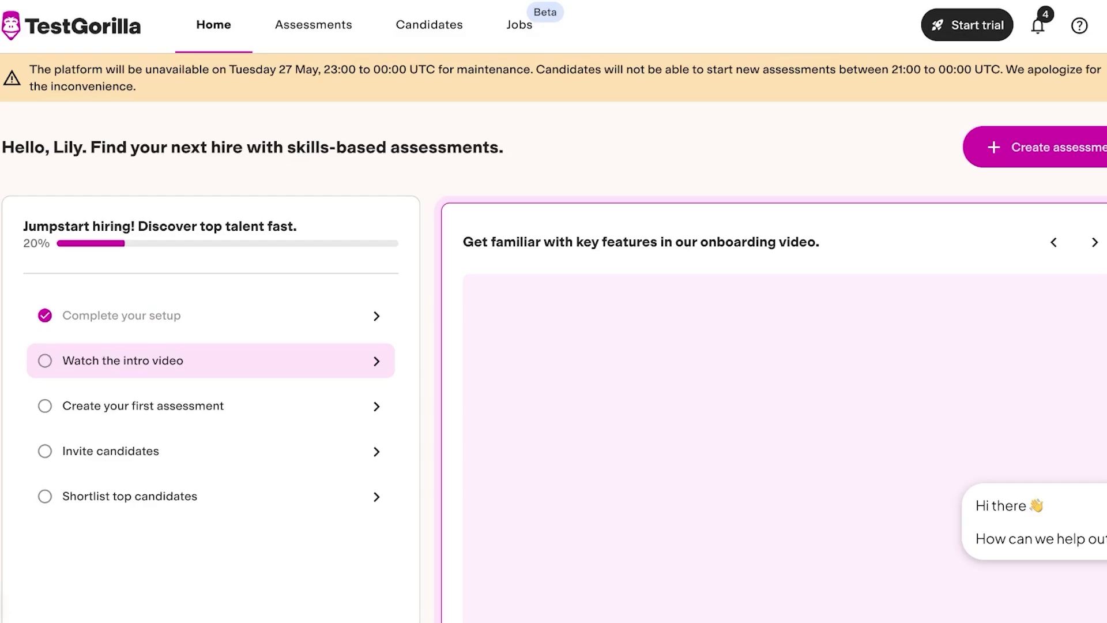
- Start the first assessment from the Home checklist, opening its Job details step
scroll(554, 362, down, 7)
scroll(554, 346, up, 5)
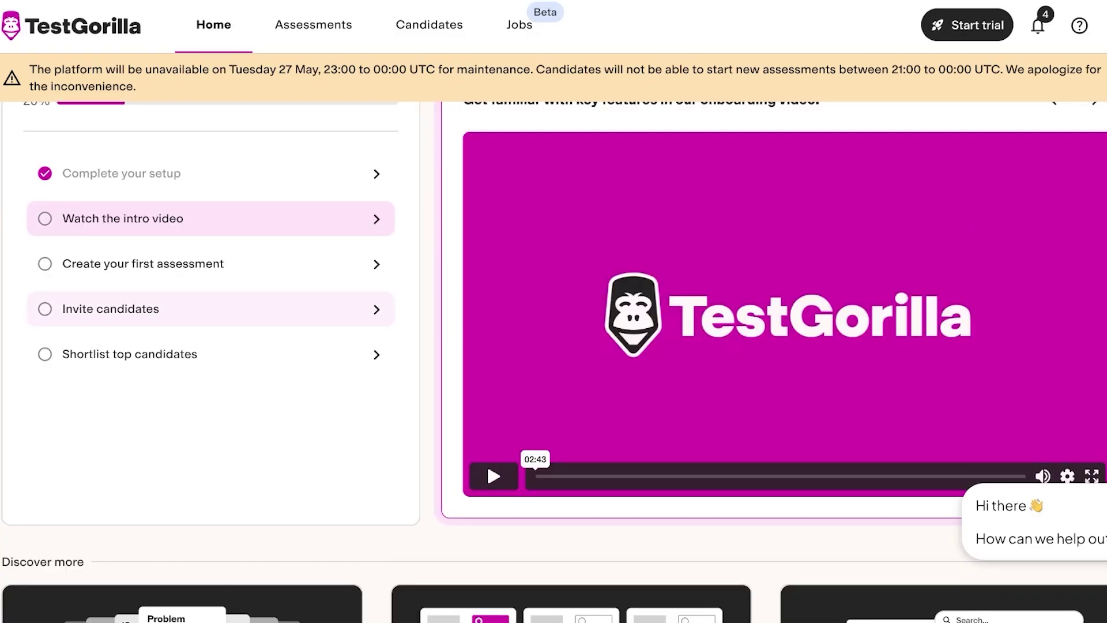
click(143, 263)
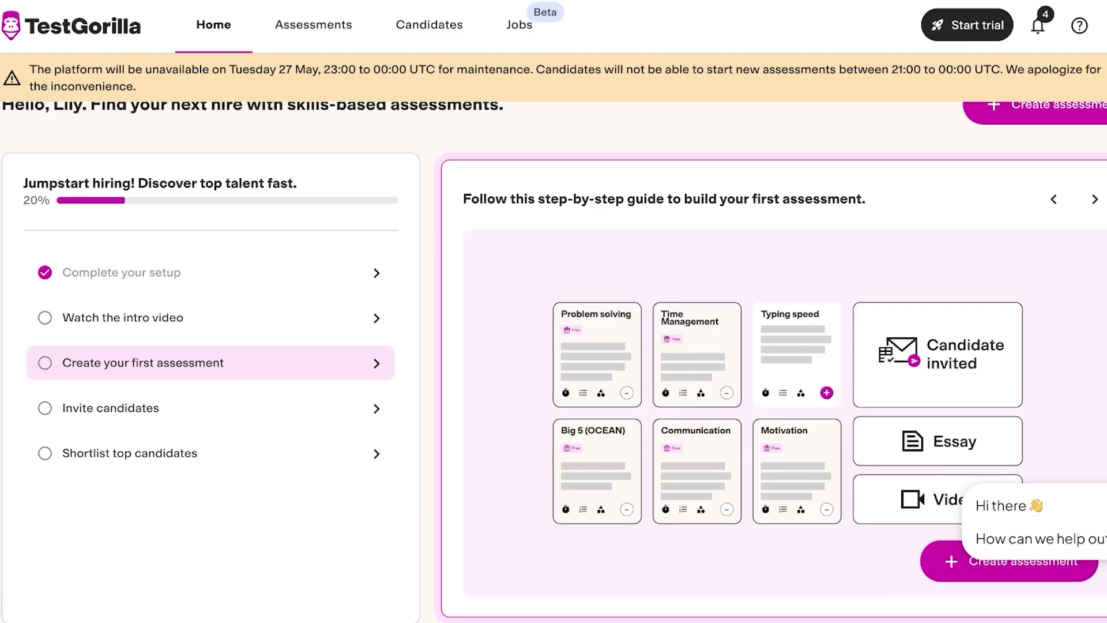
scroll(554, 362, down, 7)
scroll(554, 362, up, 3)
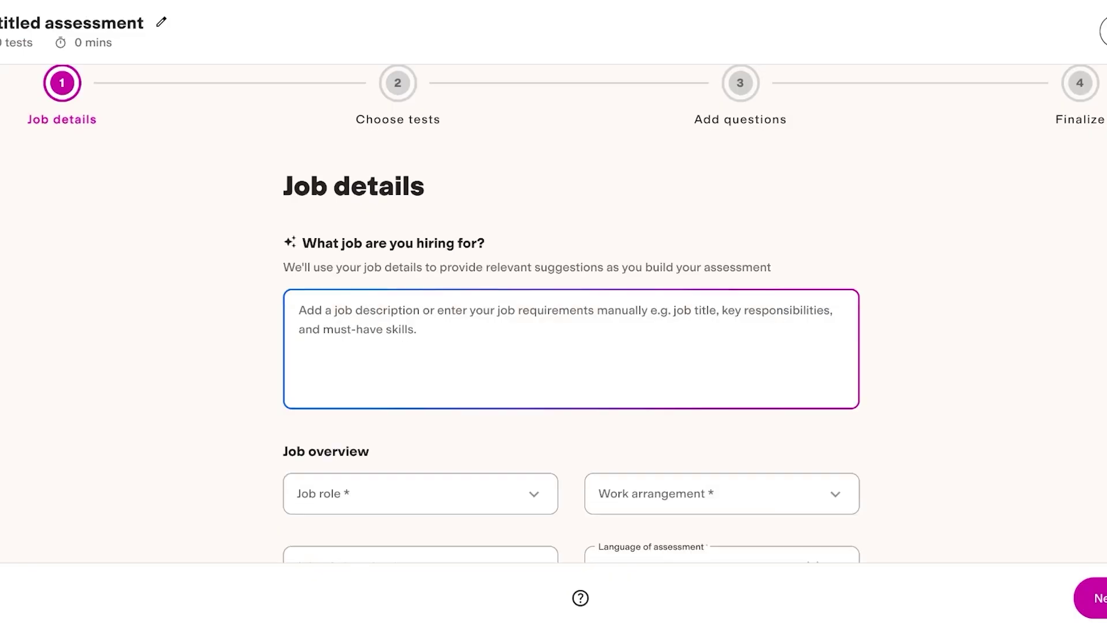
- Dismiss the recommendations popup and rename the assessment 'Basic Skill & Fit'
key(Escape)
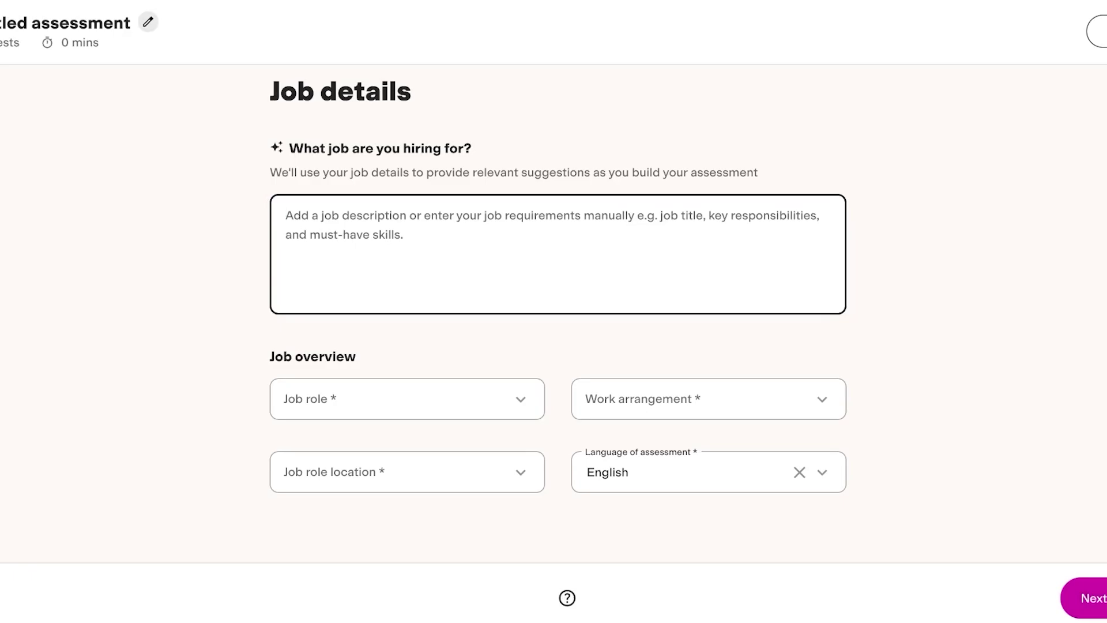
click(148, 22)
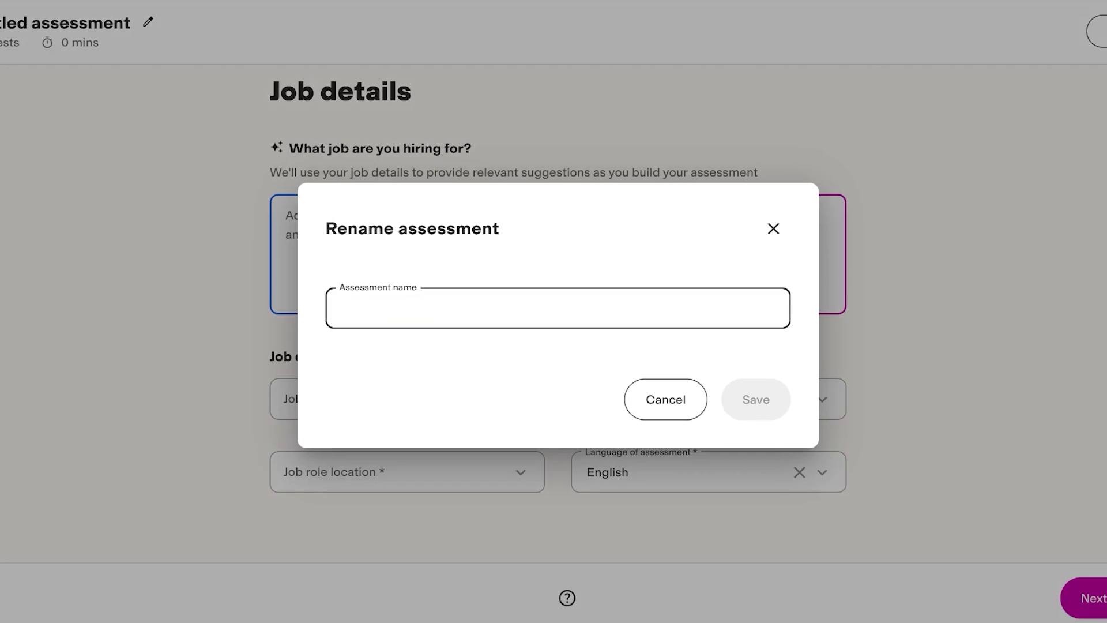
text(Basic Skill & Fit)
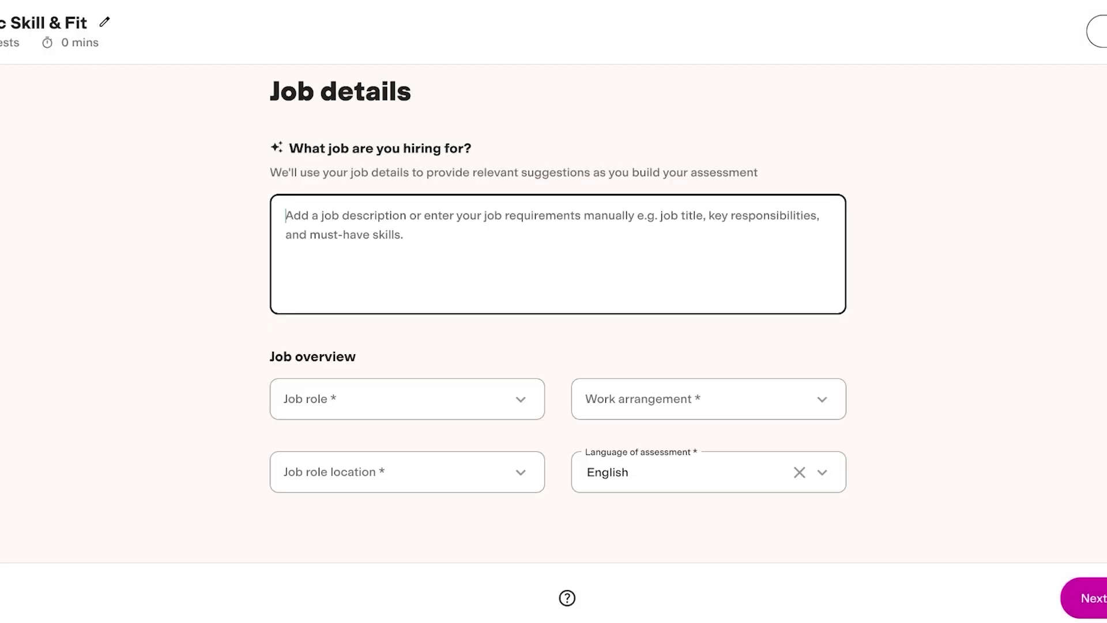
- Write the job description 'Job Position : Volunteer' plus a line about interacting with teachers and students
text(Job Position : )
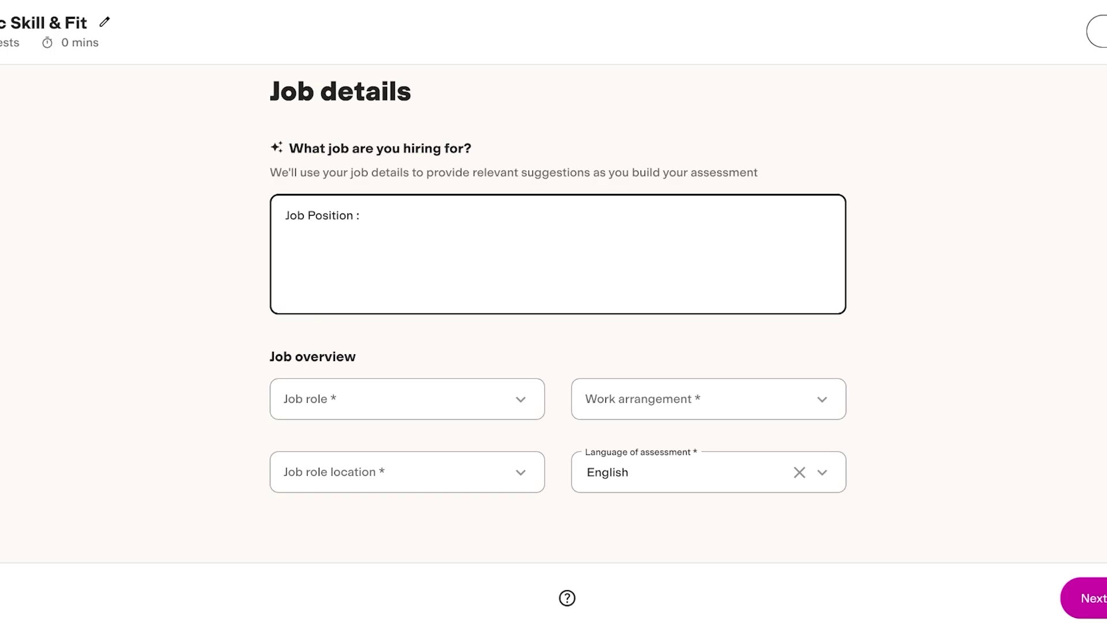
text(Volunteer)
key(Return)
text(go)
key(BackSpace)
key(BackSpace)
key(BackSpace)
text(interact wit)
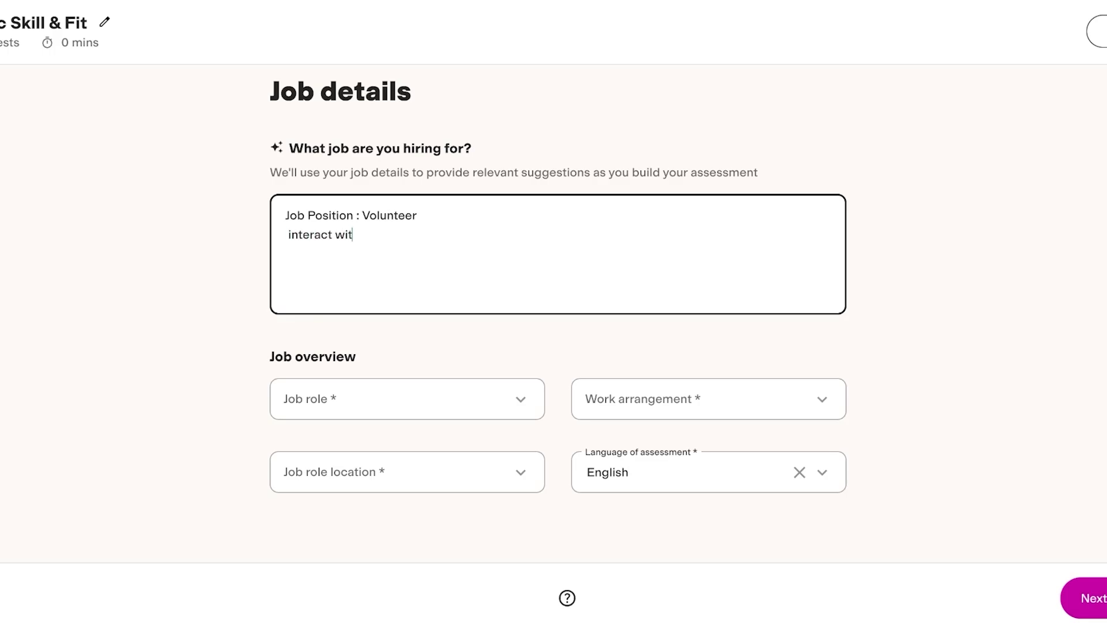
text(h lteachers, students participate in a)
key(BackSpace)
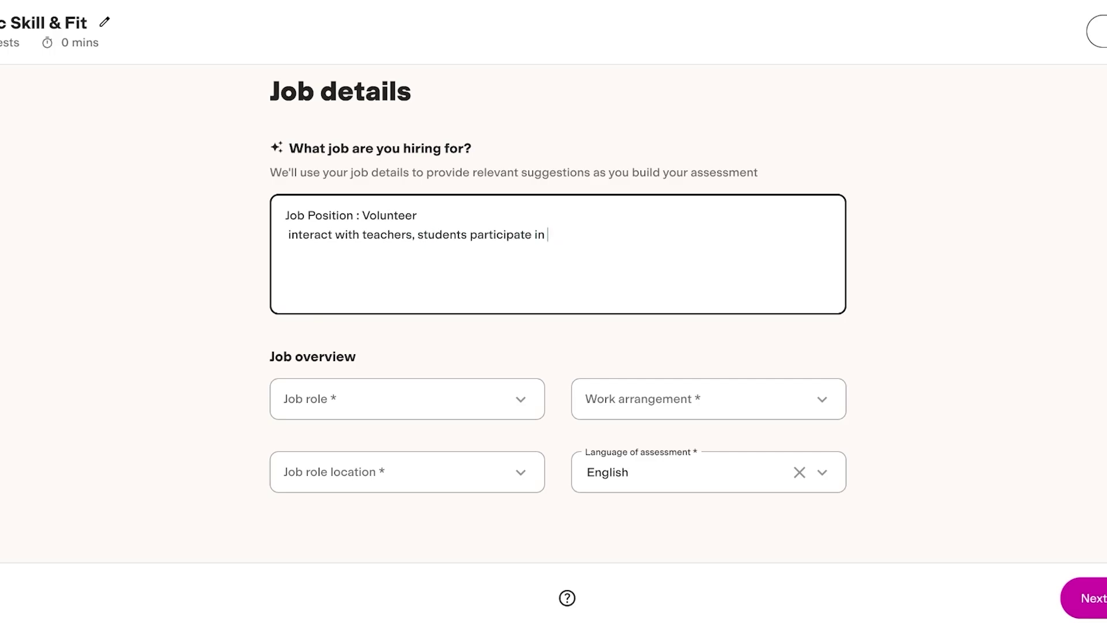
text(organizing activities)
key(BackSpace)
text(.)
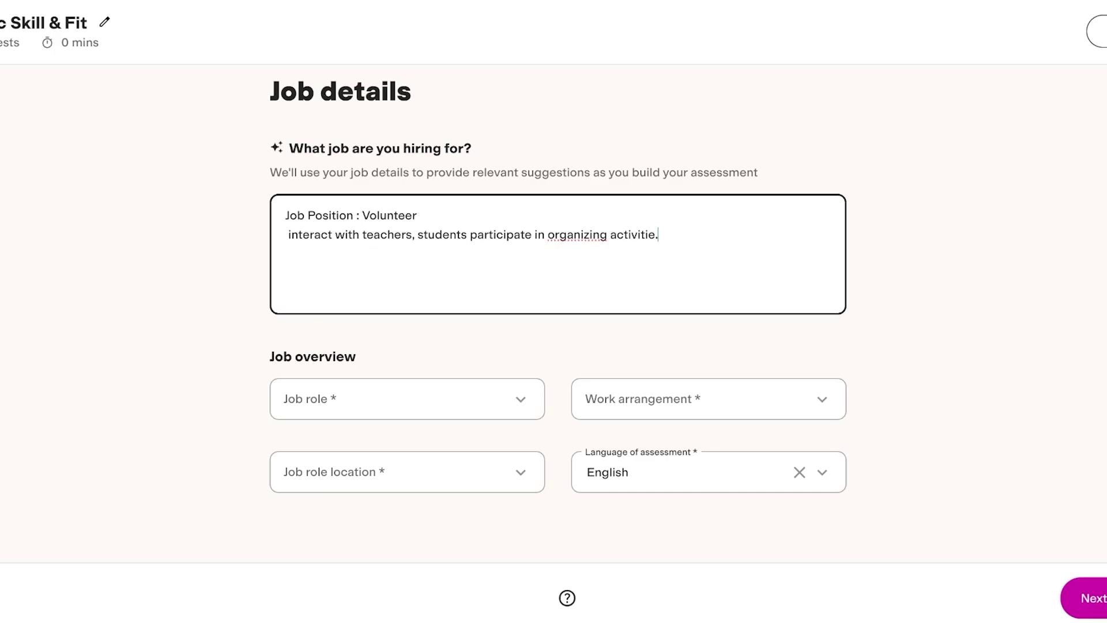
key(BackSpace)
text(s.)
- Replace 'Volunteer' in the job description with 'Sale'
click(392, 398)
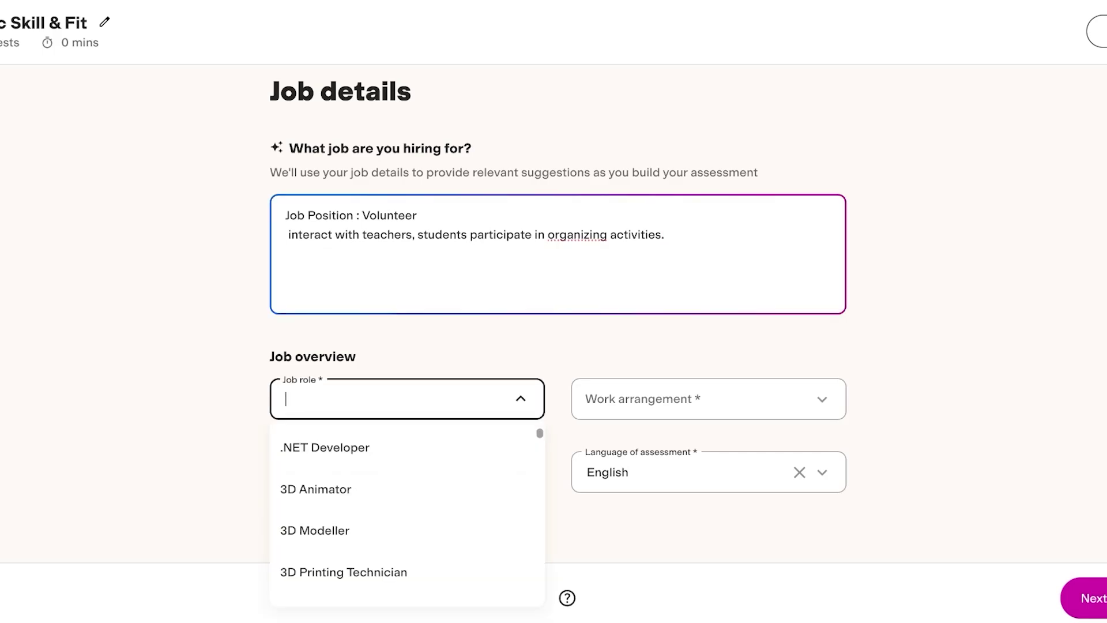
text(V)
key(BackSpace)
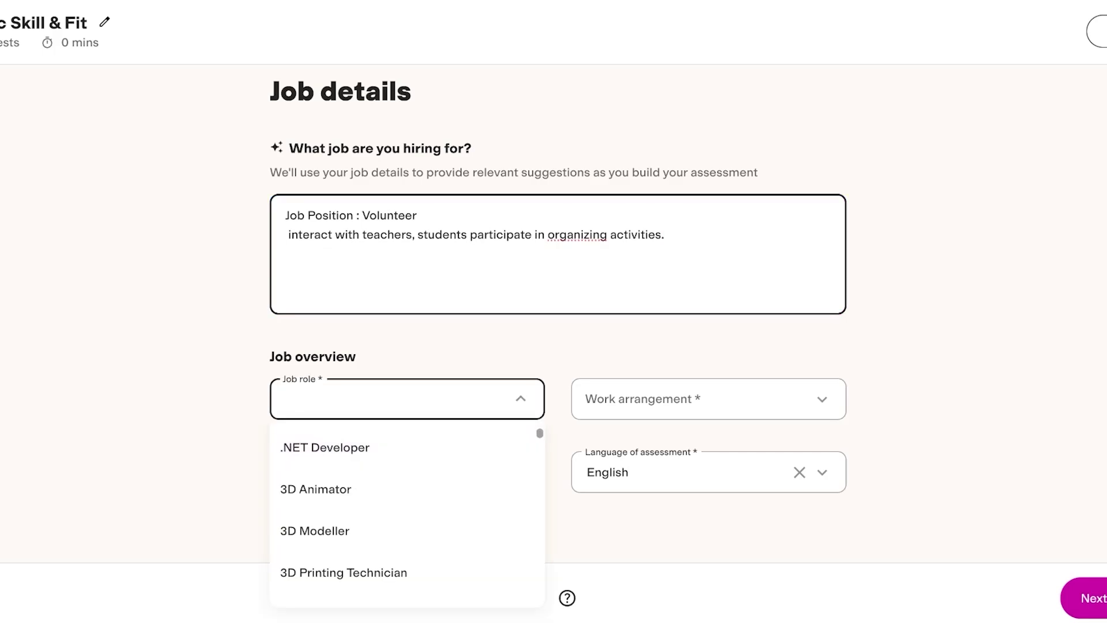
double_click(390, 215)
key(ctrl+x)
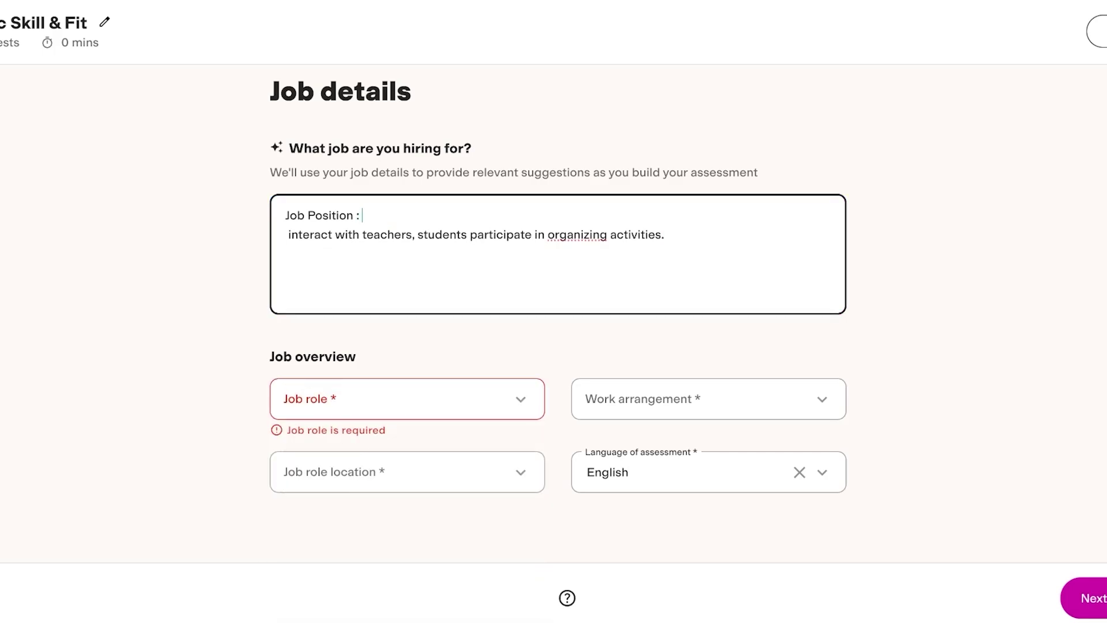
text(Sal)
- Set the job role to Advertising Sales Agent and the work arrangement to Hybrid
key(Tab)
text(Sales)
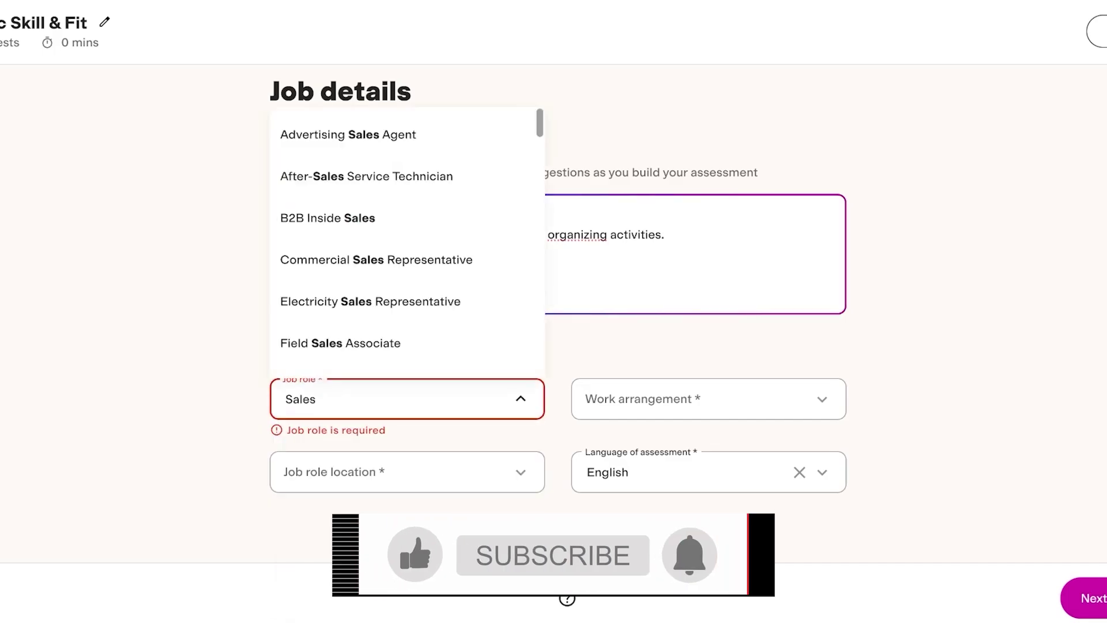
key(Down)
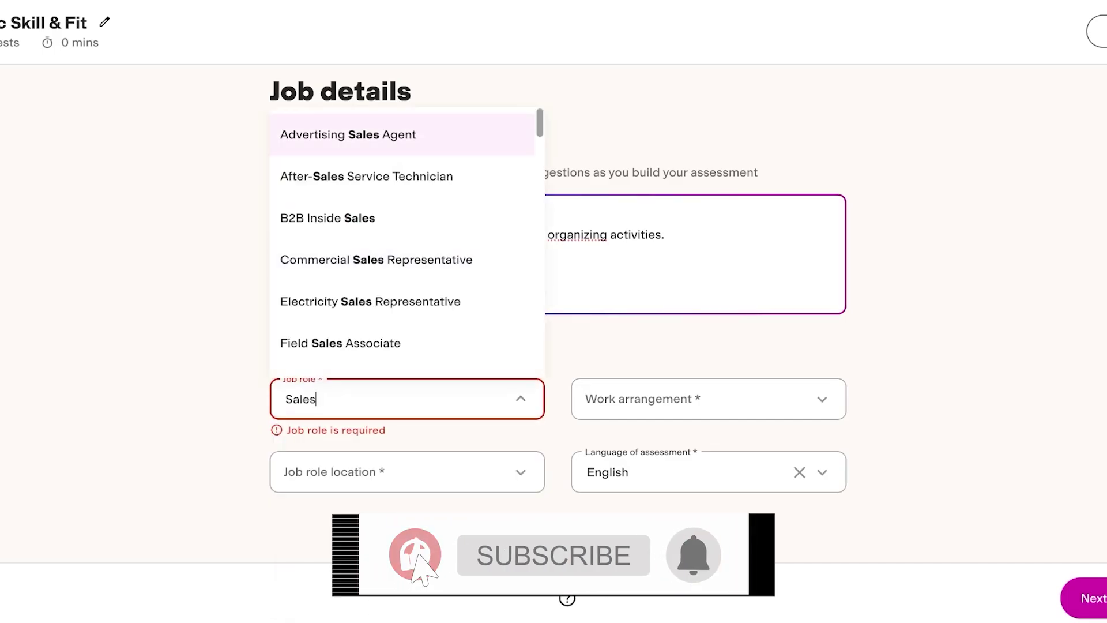
key(Return)
key(Tab)
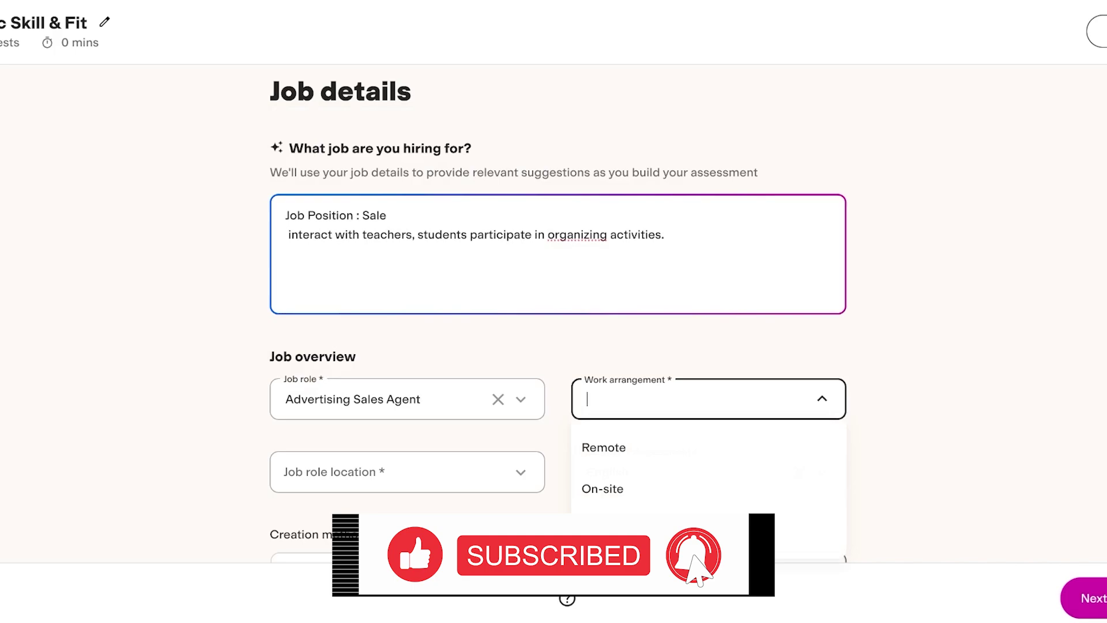
key(Down)
key(Down)
key(Down)
key(Return)
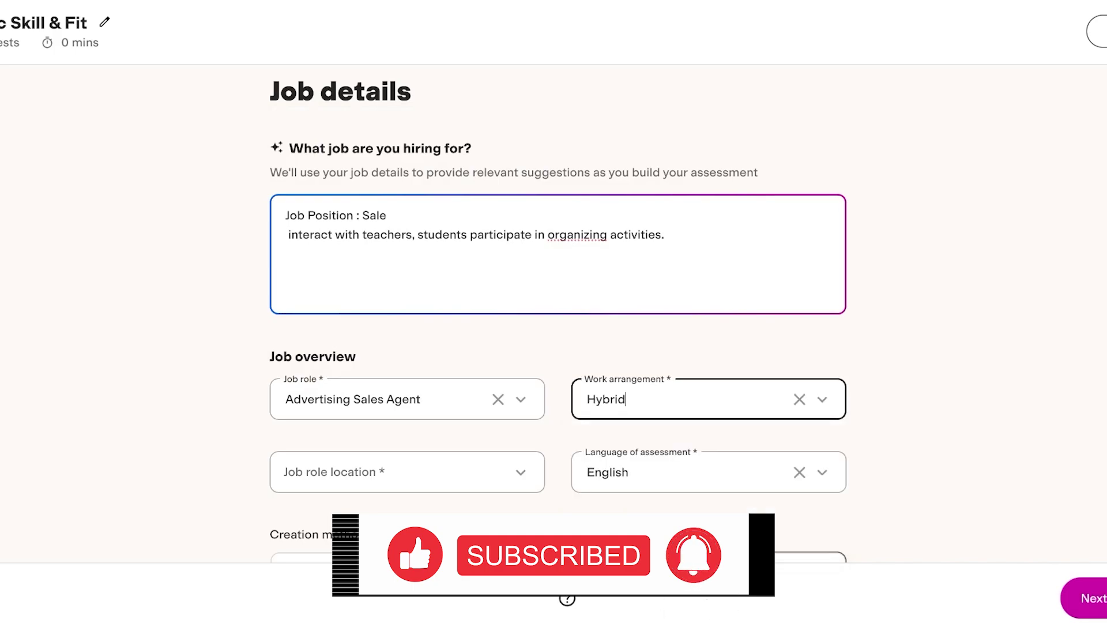
key(Tab)
key(Down)
key(Down)
key(Down)
key(Down)
key(Down)
key(Down)
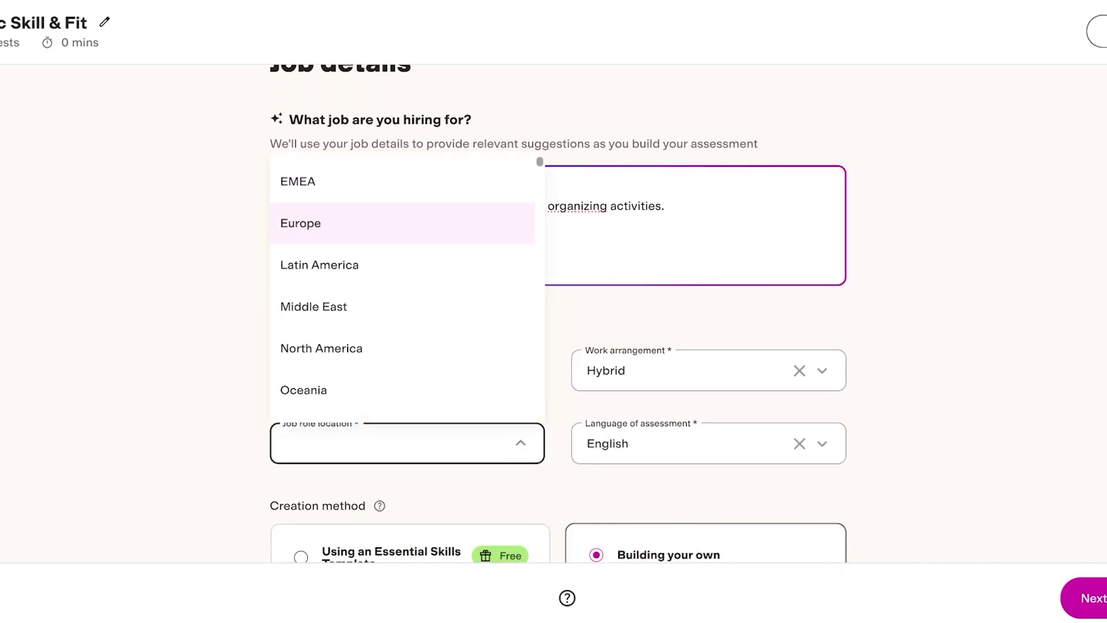
- Set the job location to Middle East and continue to Choose tests
text(p)
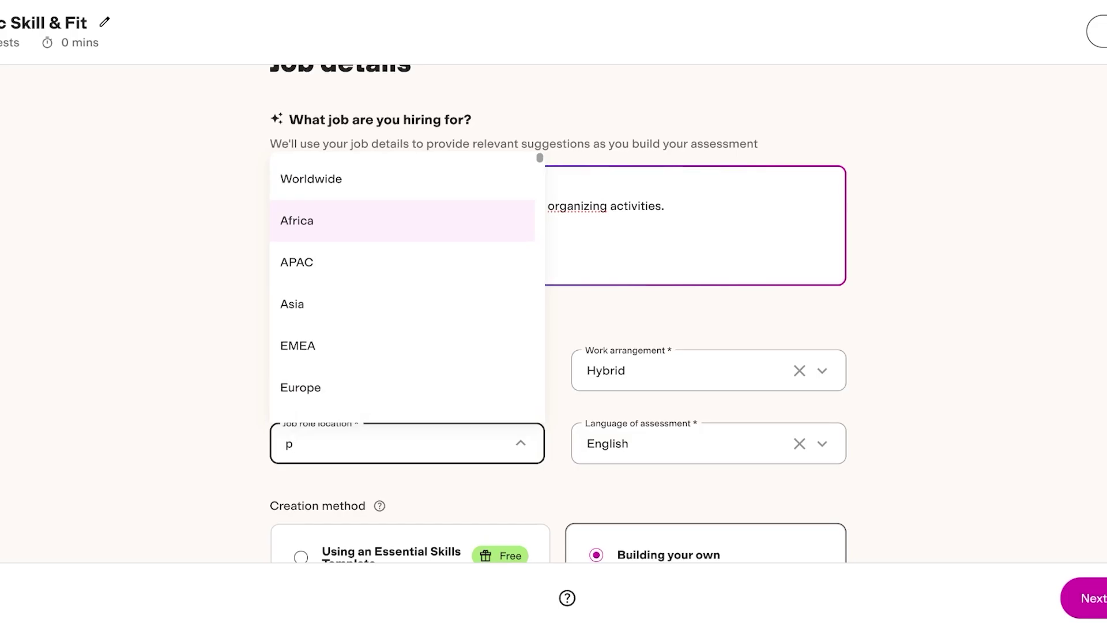
text(arti)
key(BackSpace)
key(BackSpace)
key(BackSpace)
key(BackSpace)
text(middle)
key(Return)
scroll(709, 277, down, 3)
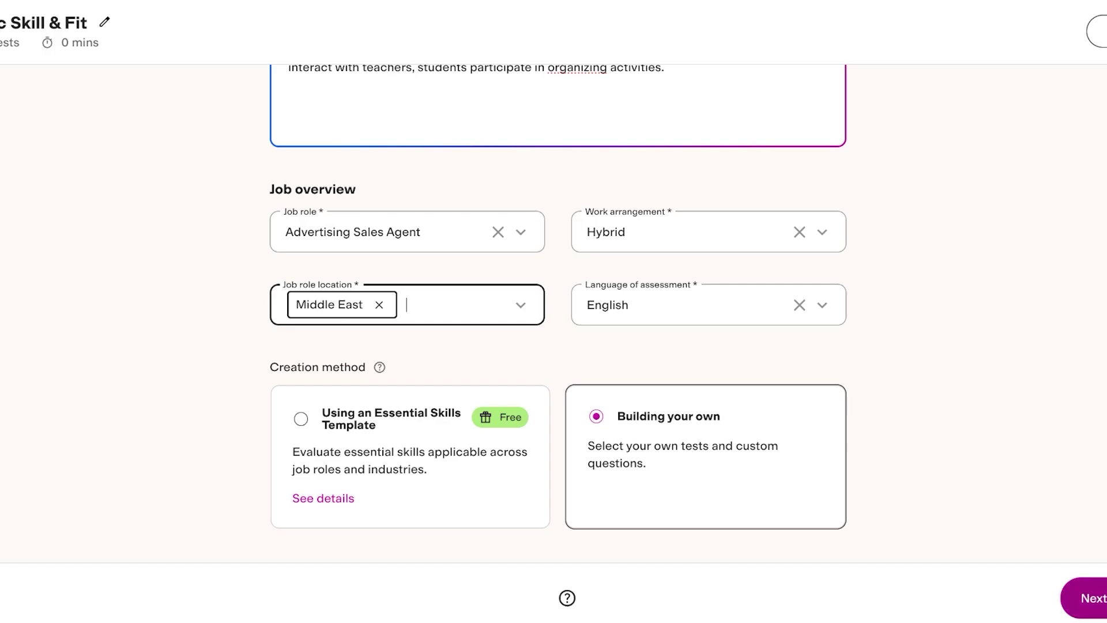
click(1084, 598)
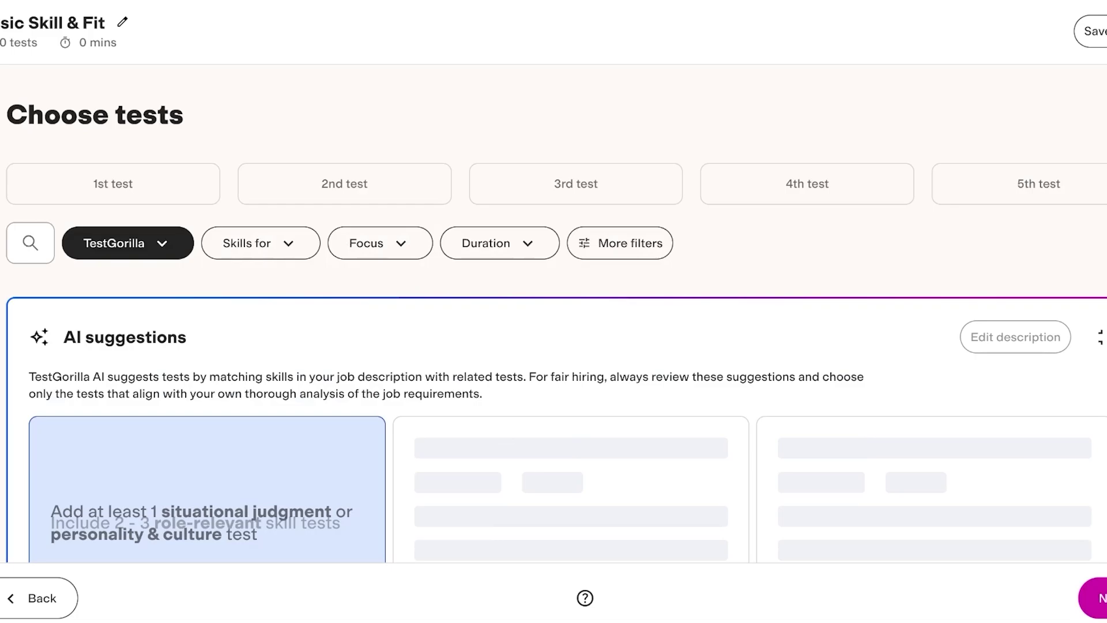
- Browse the AI test suggestions and add the 8-minute Communication test
scroll(554, 346, down, 7)
scroll(554, 346, up, 5)
scroll(554, 346, down, 6)
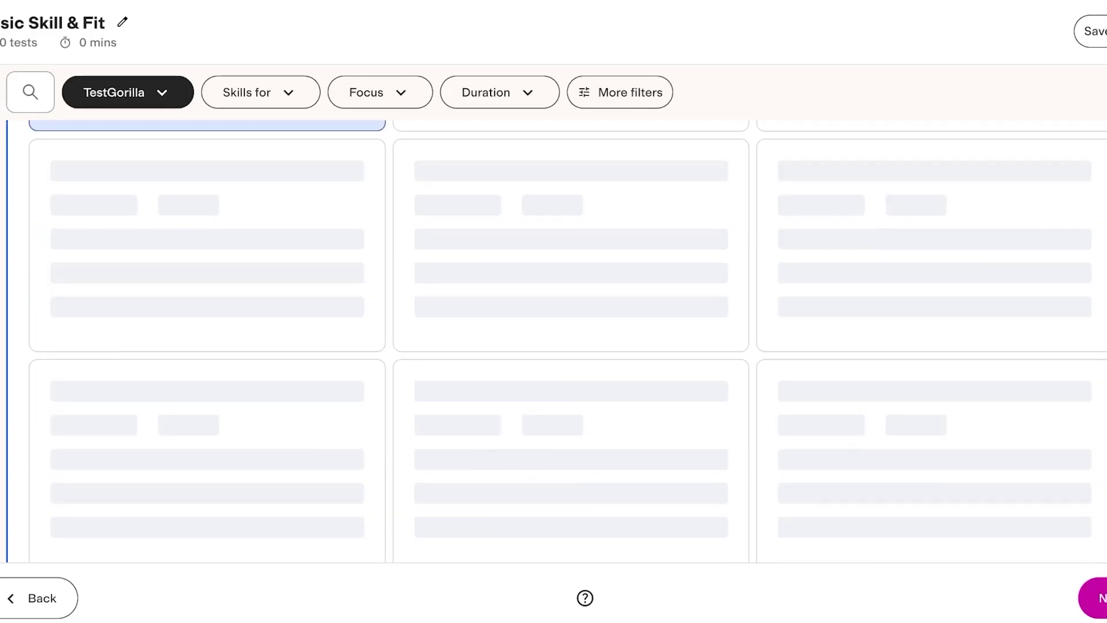
scroll(554, 346, up, 4)
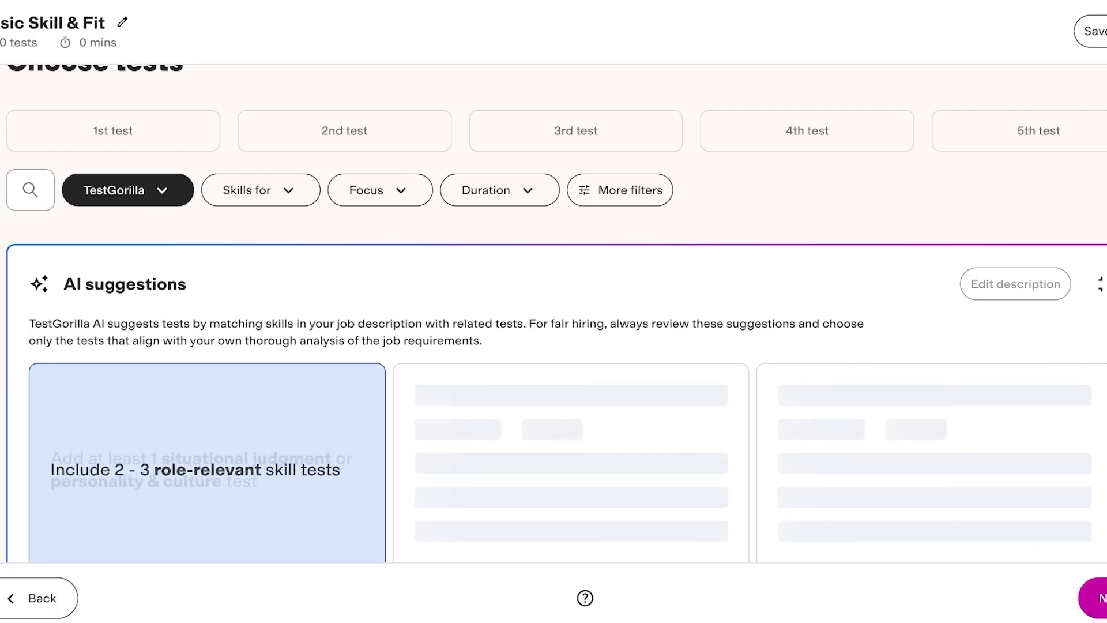
scroll(553, 346, down, 5)
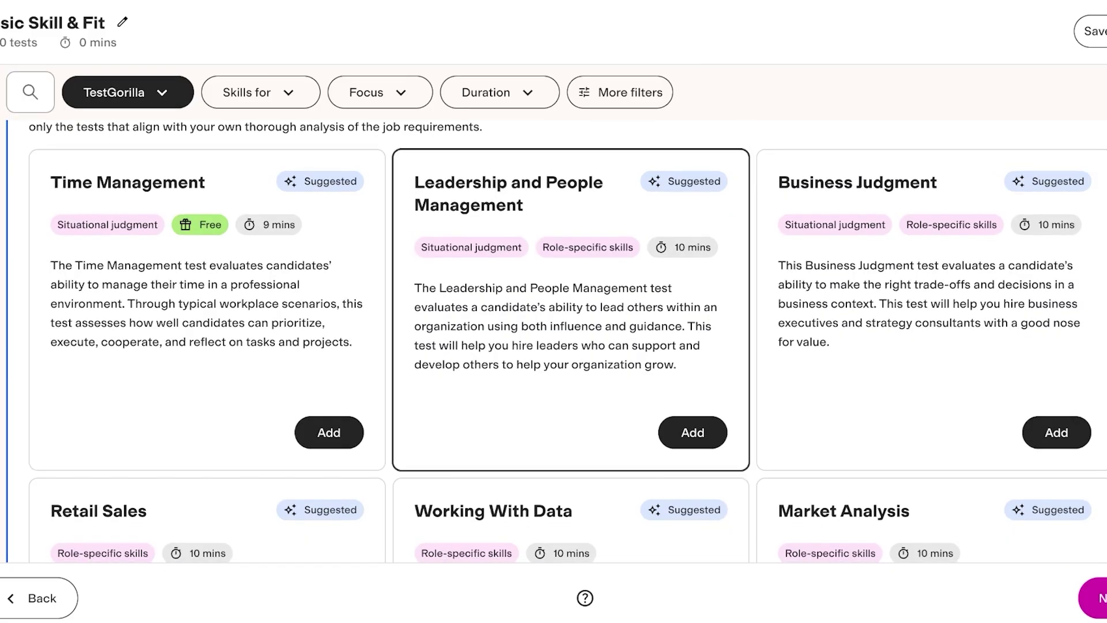
scroll(554, 347, down, 2)
scroll(554, 346, up, 8)
scroll(554, 346, down, 3)
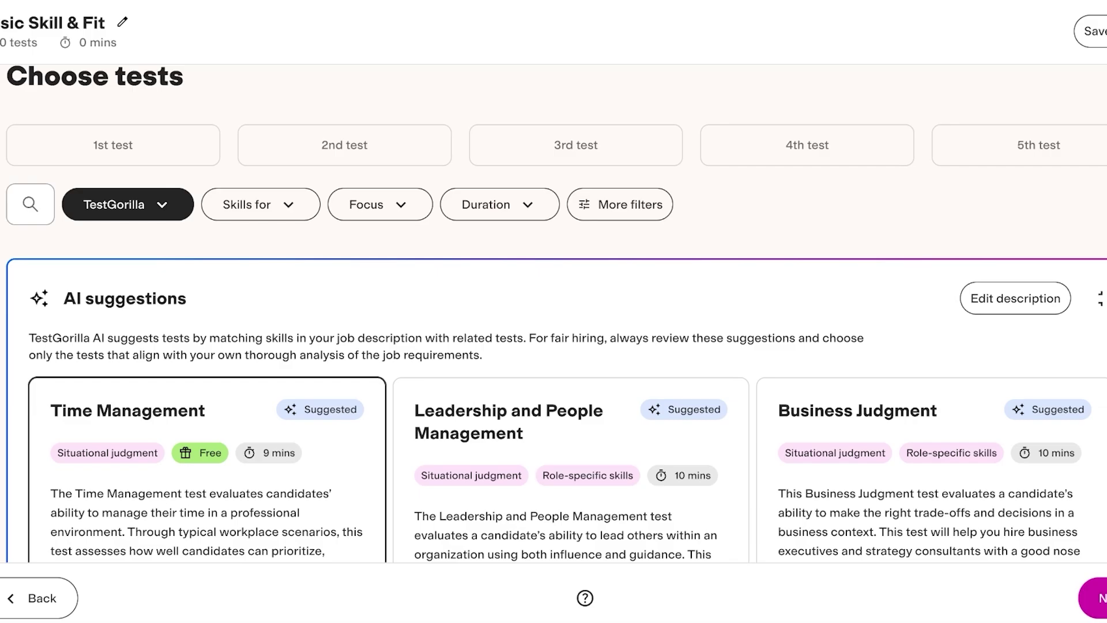
scroll(554, 347, down, 1)
scroll(553, 346, down, 4)
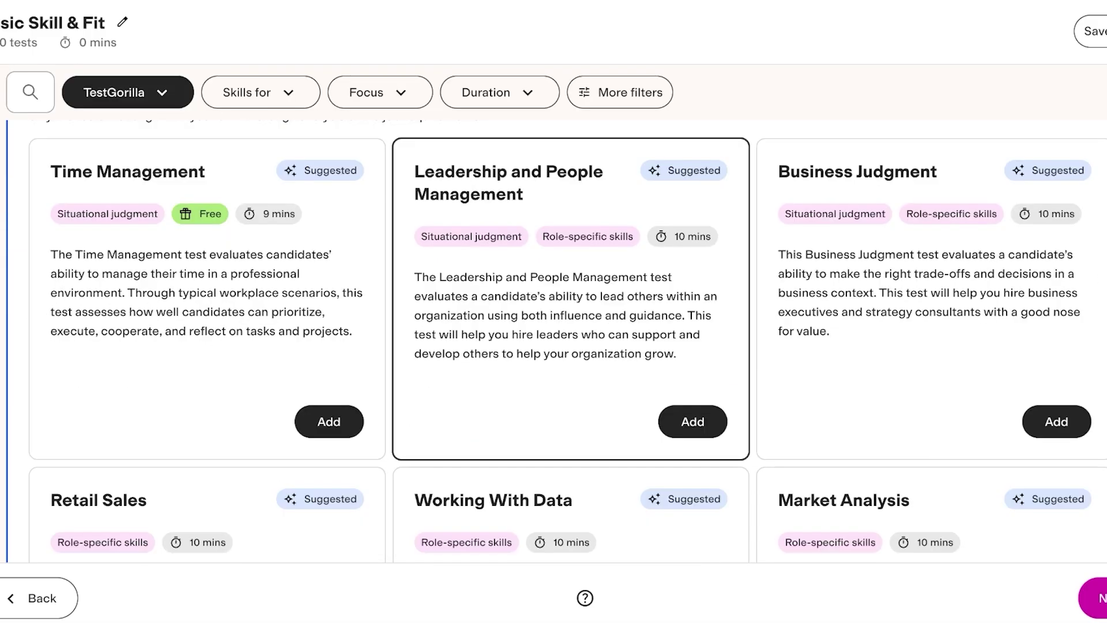
scroll(554, 347, up, 5)
scroll(553, 346, down, 8)
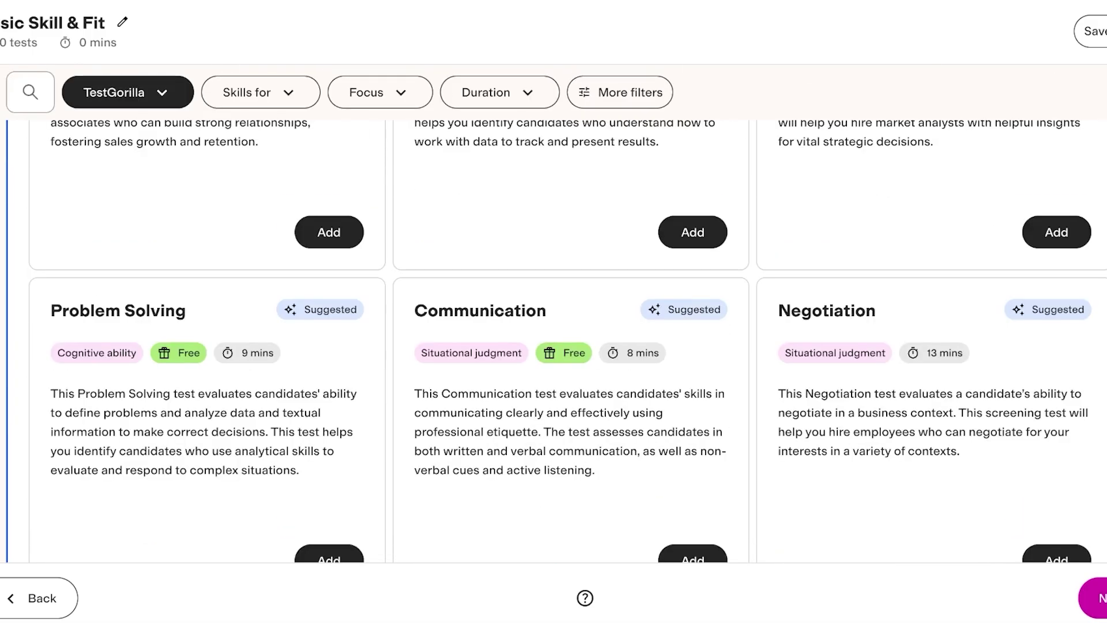
scroll(554, 346, up, 3)
scroll(554, 346, up, 5)
scroll(553, 346, down, 7)
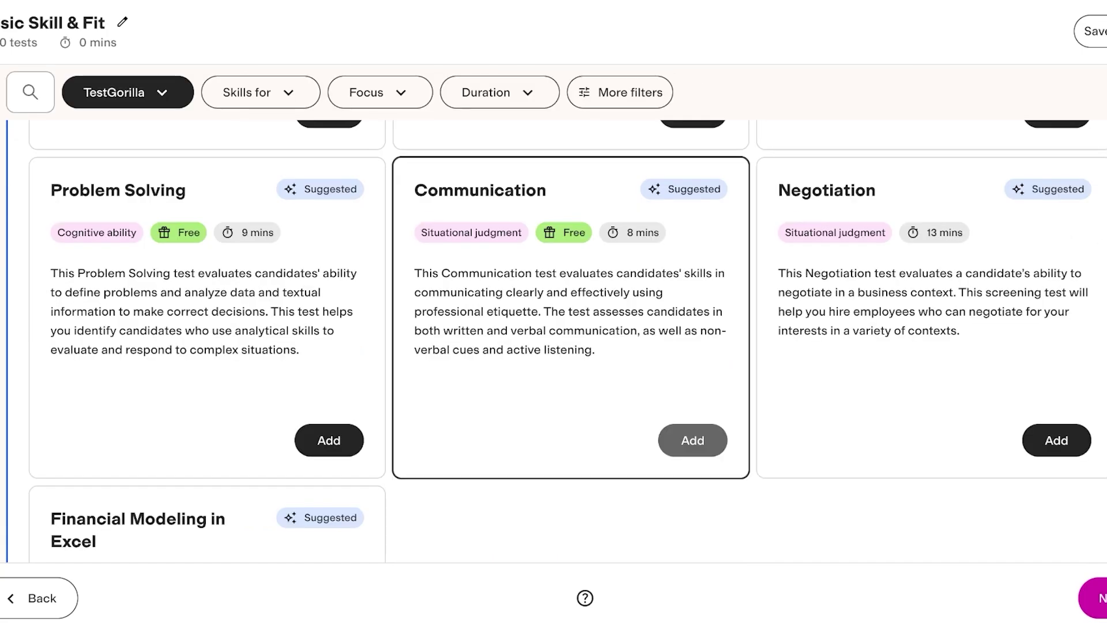
click(693, 440)
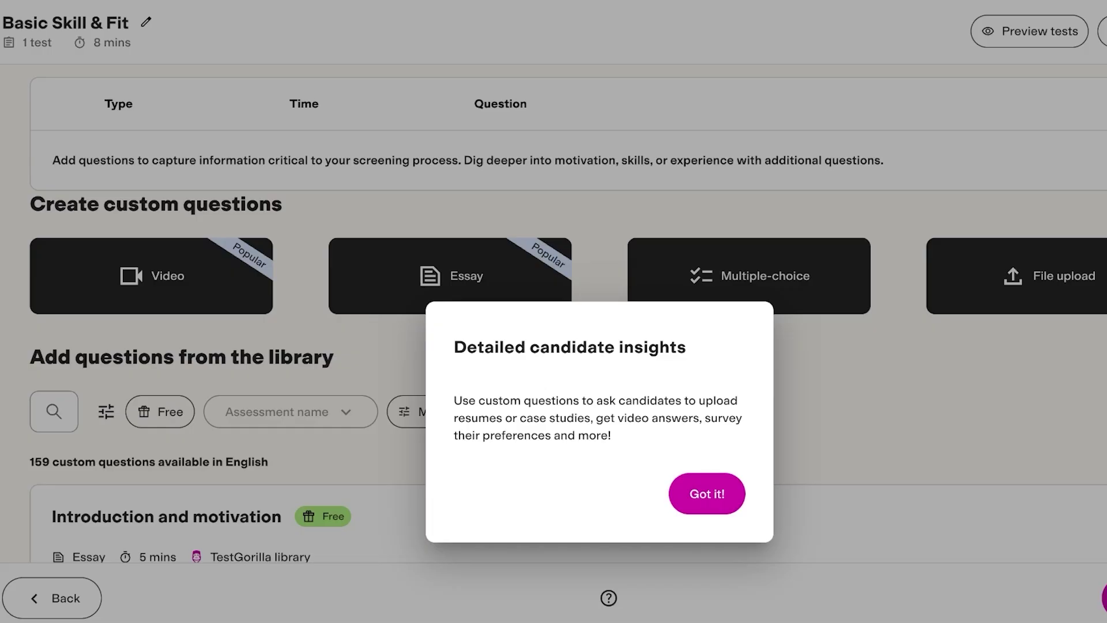
- Dismiss the candidate insights popup and browse the question library without adding custom questions
key(Escape)
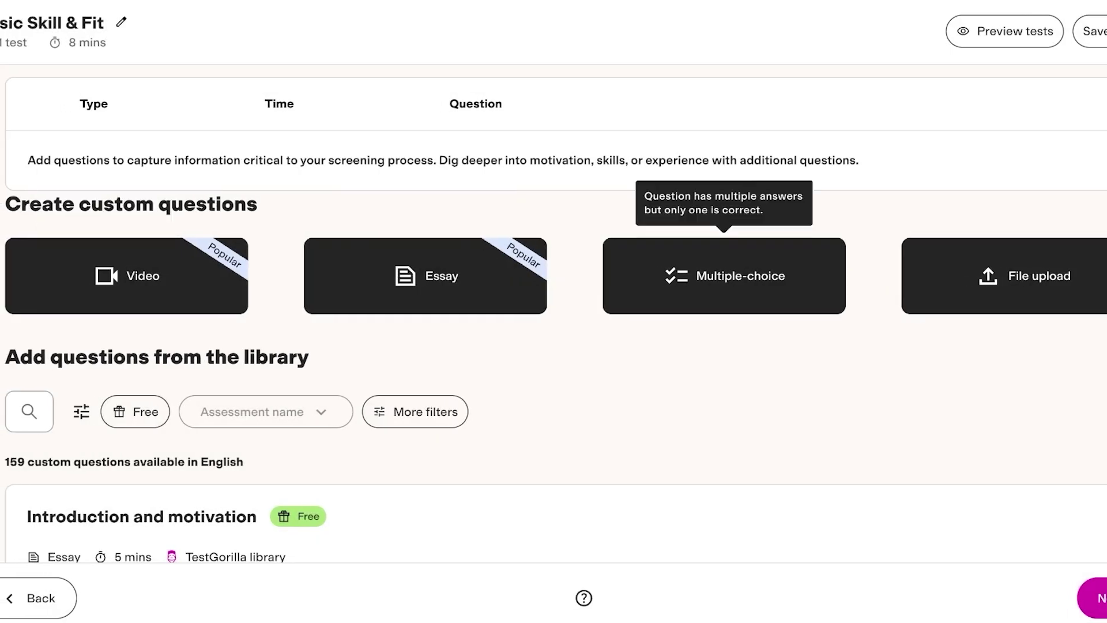
scroll(554, 311, up, 3)
scroll(554, 312, down, 8)
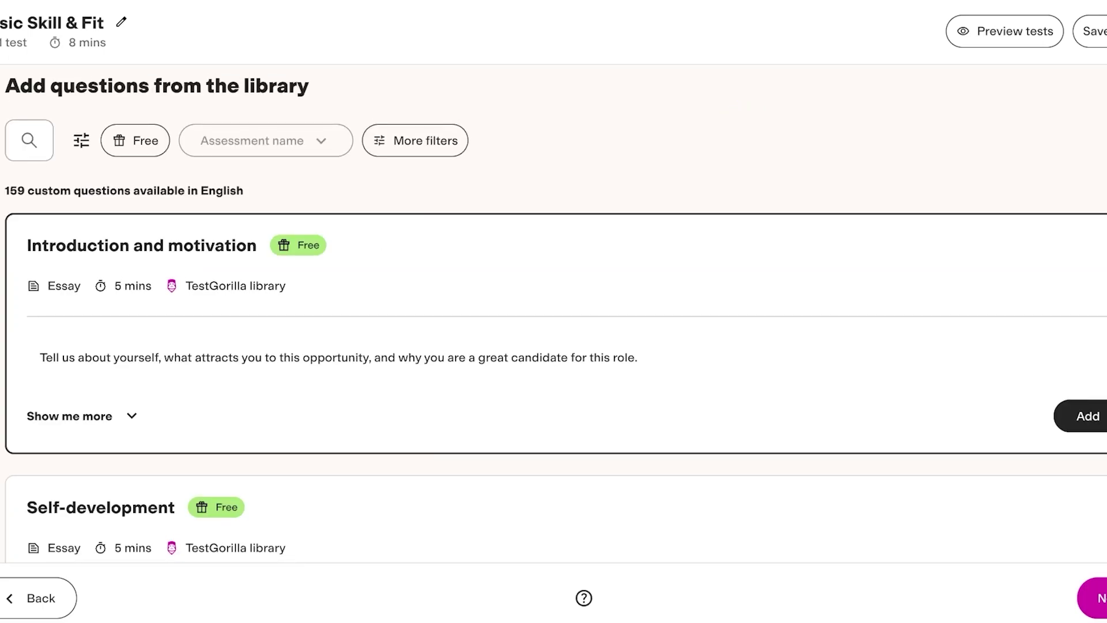
scroll(554, 317, down, 1)
scroll(554, 311, down, 10)
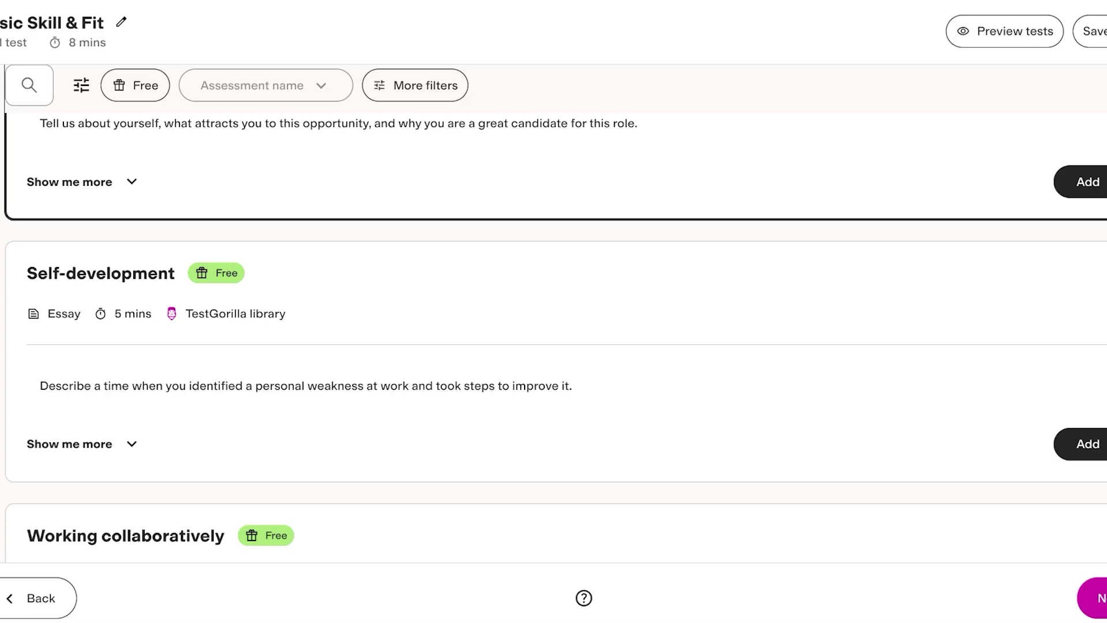
scroll(553, 311, up, 4)
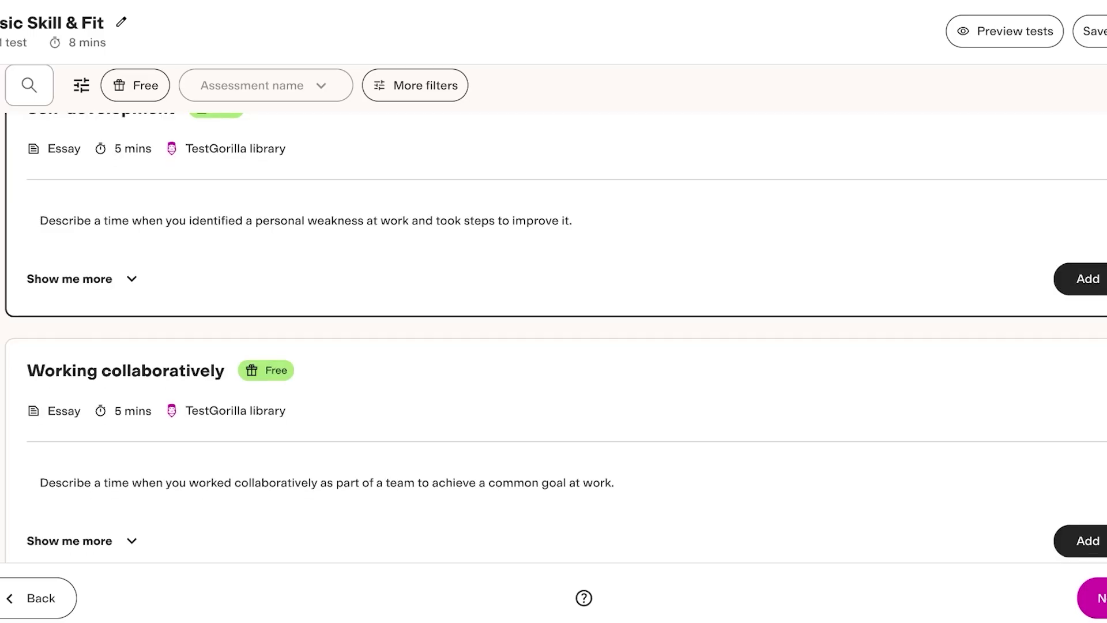
scroll(554, 338, down, 10)
scroll(555, 344, down, 20)
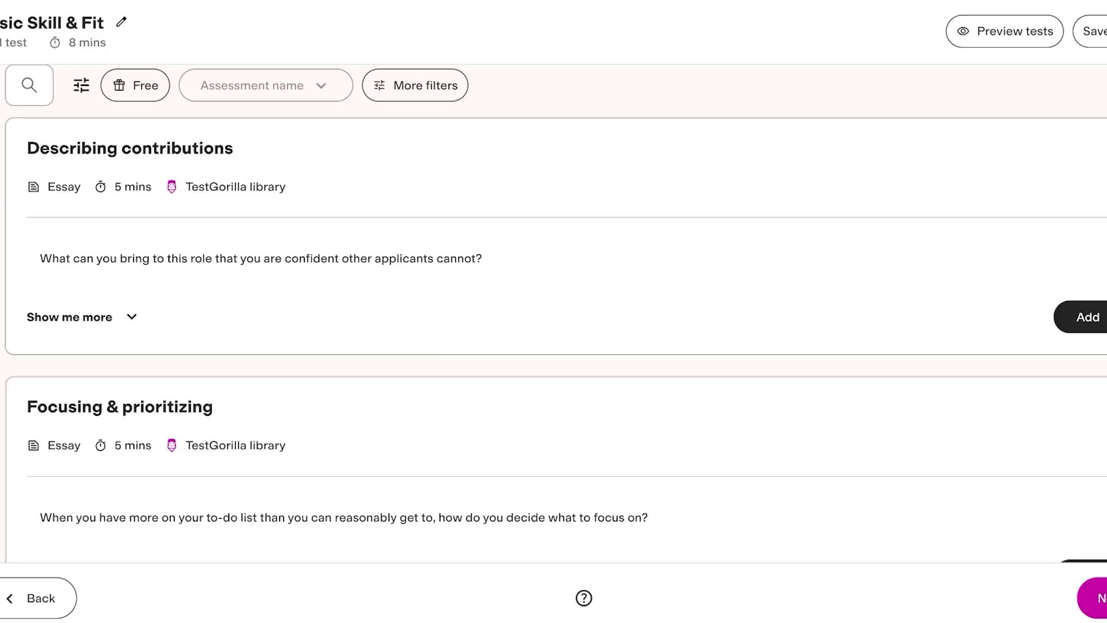
scroll(554, 345, down, 10)
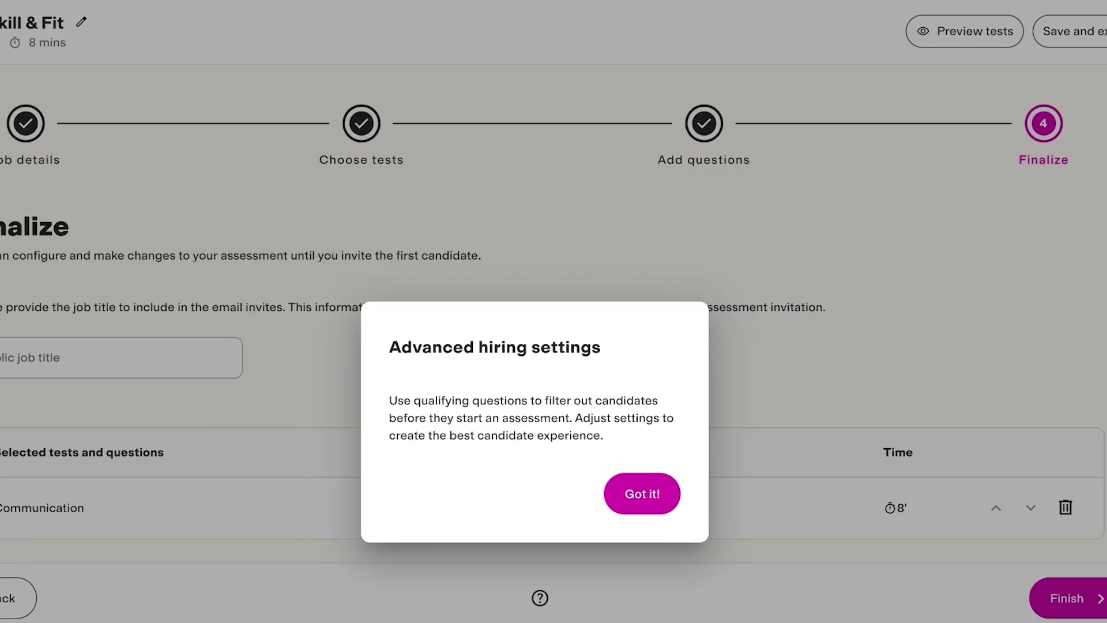
- Dismiss the advanced hiring notice and review the assessment settings, expanding then collapsing Qualifying questions
key(Escape)
scroll(554, 311, down, 8)
scroll(554, 311, up, 8)
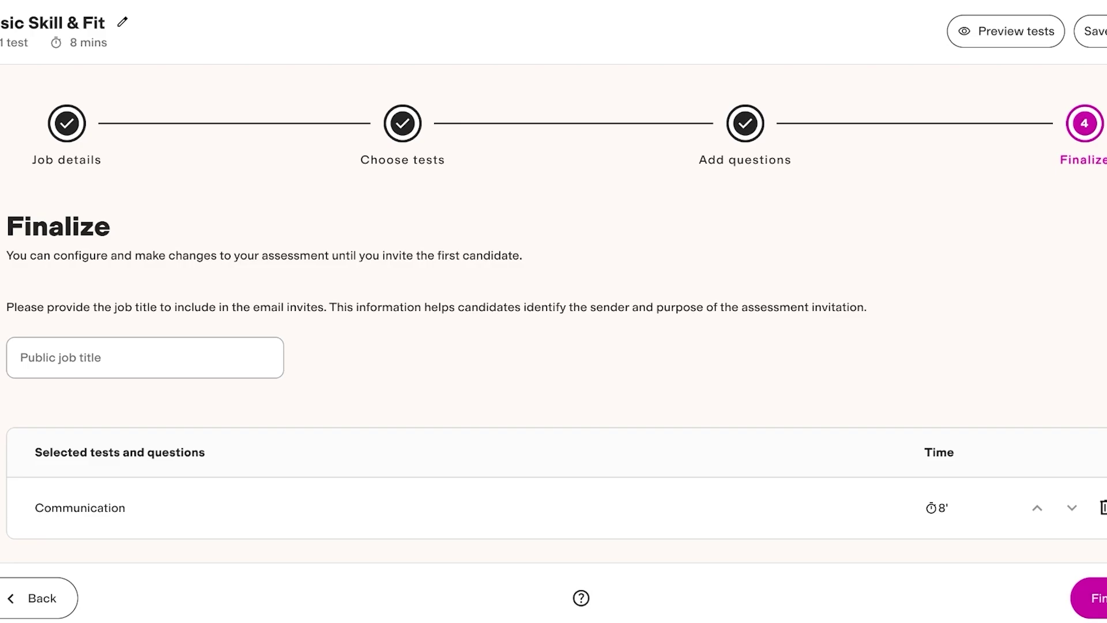
scroll(554, 312, down, 4)
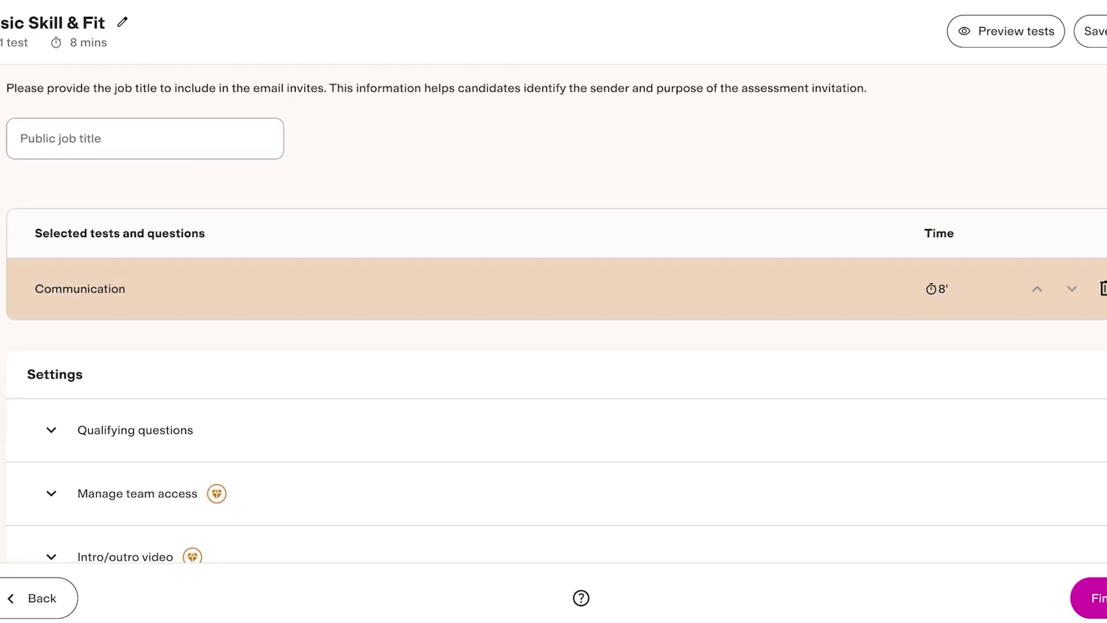
scroll(553, 312, down, 2)
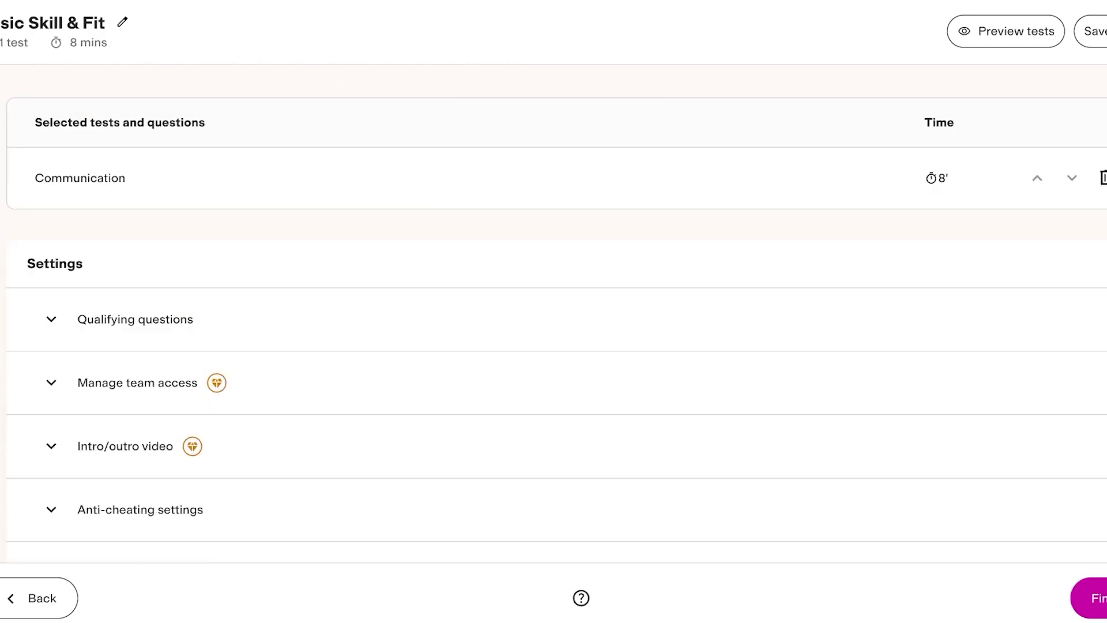
click(52, 319)
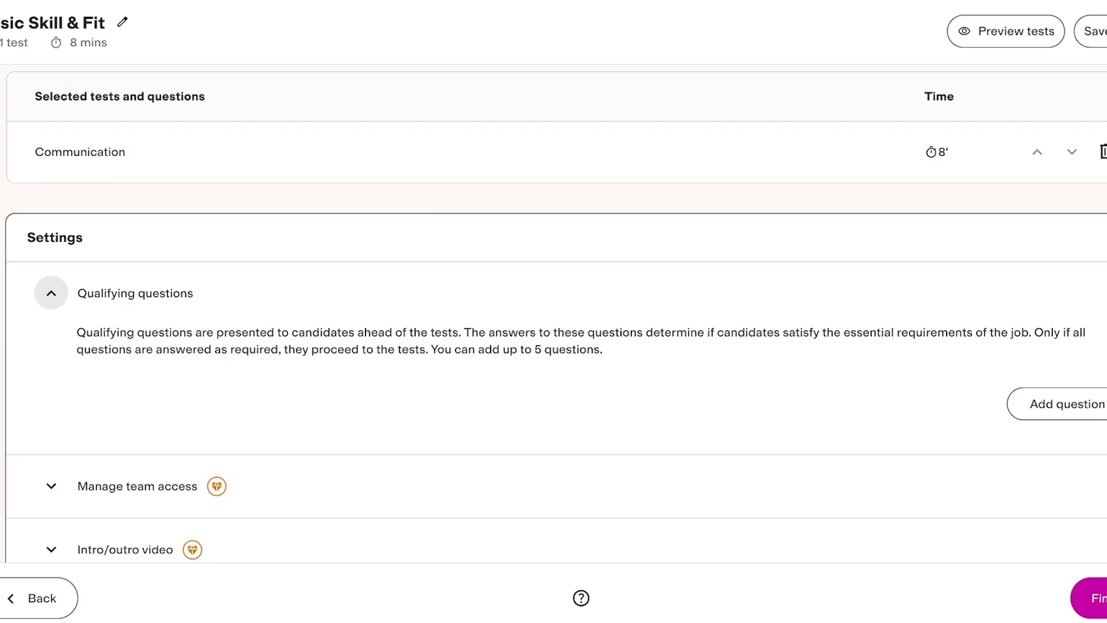
click(51, 293)
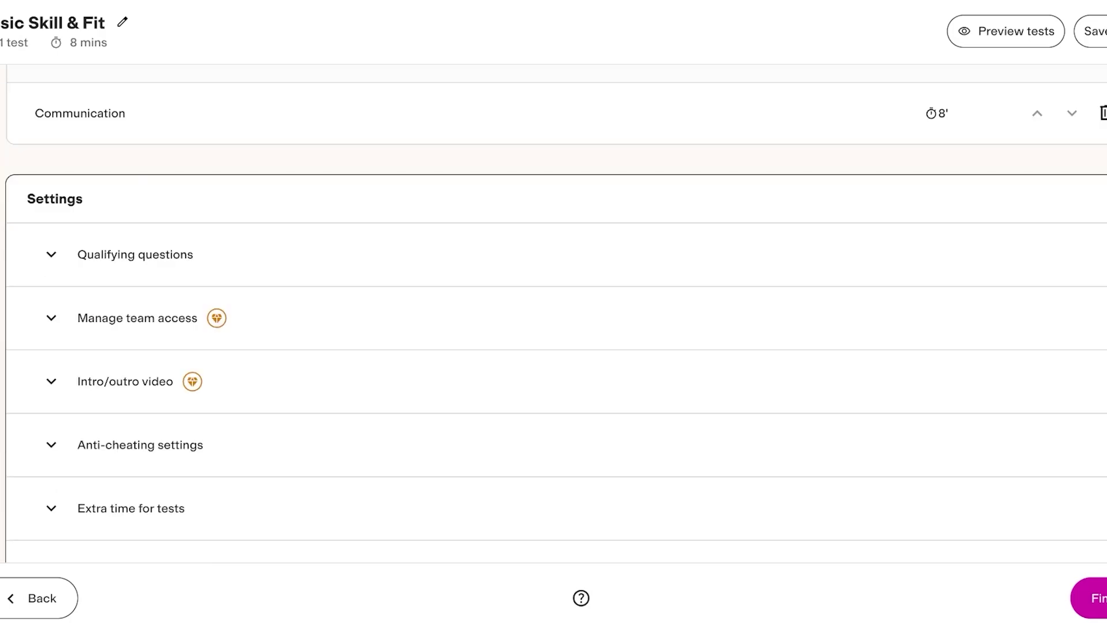
scroll(554, 312, down, 3)
scroll(553, 300, up, 8)
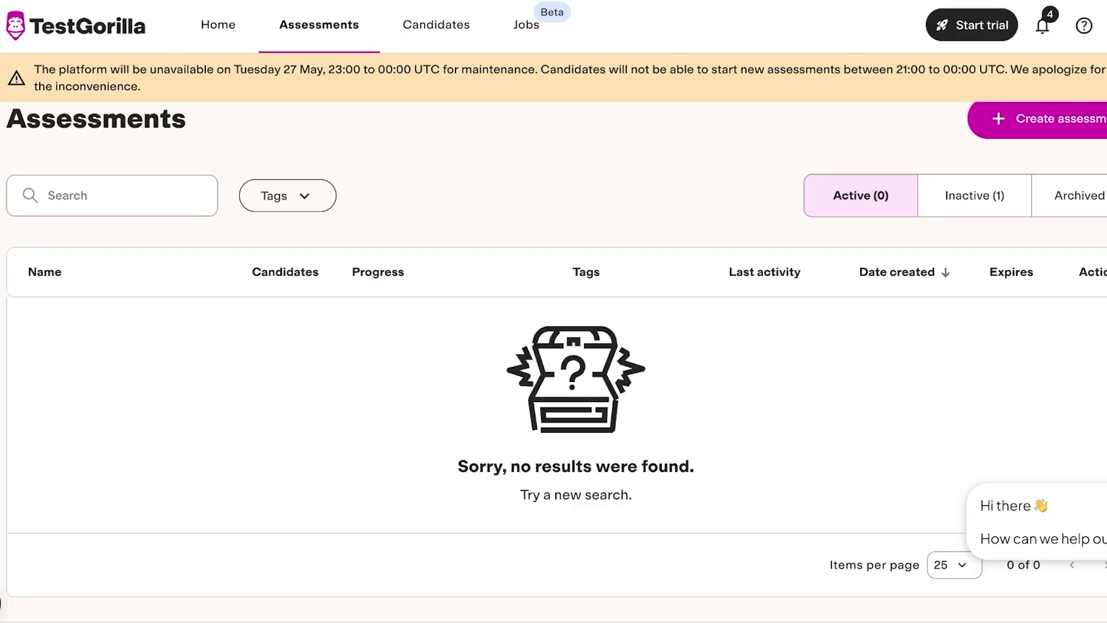
- Show the inactive assessments in the Assessments list
scroll(554, 346, down, 1)
scroll(553, 346, up, 2)
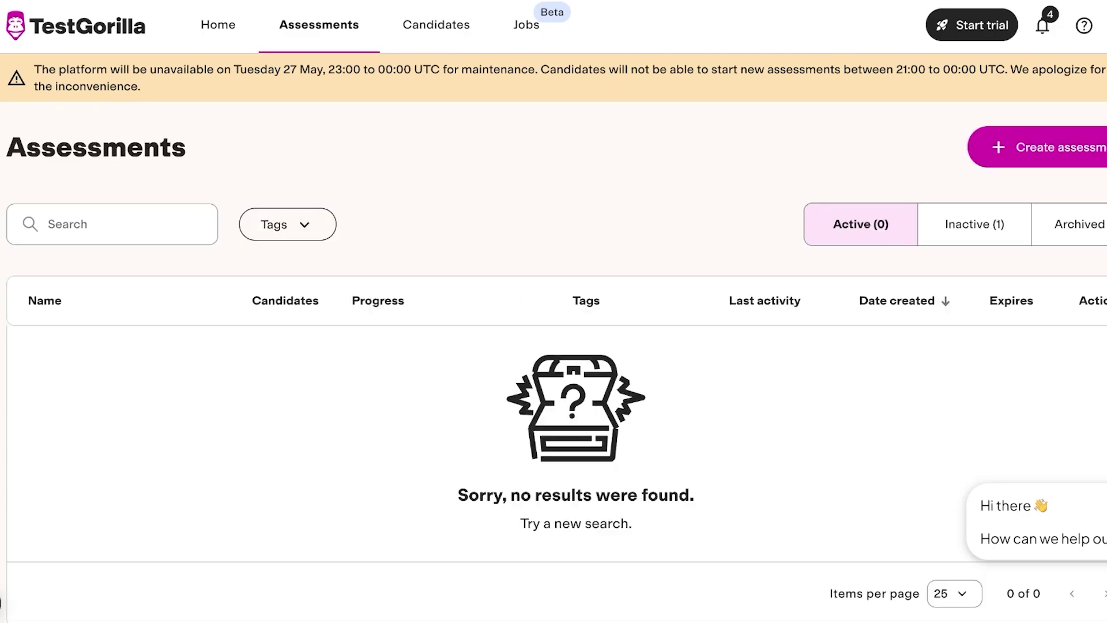
click(975, 224)
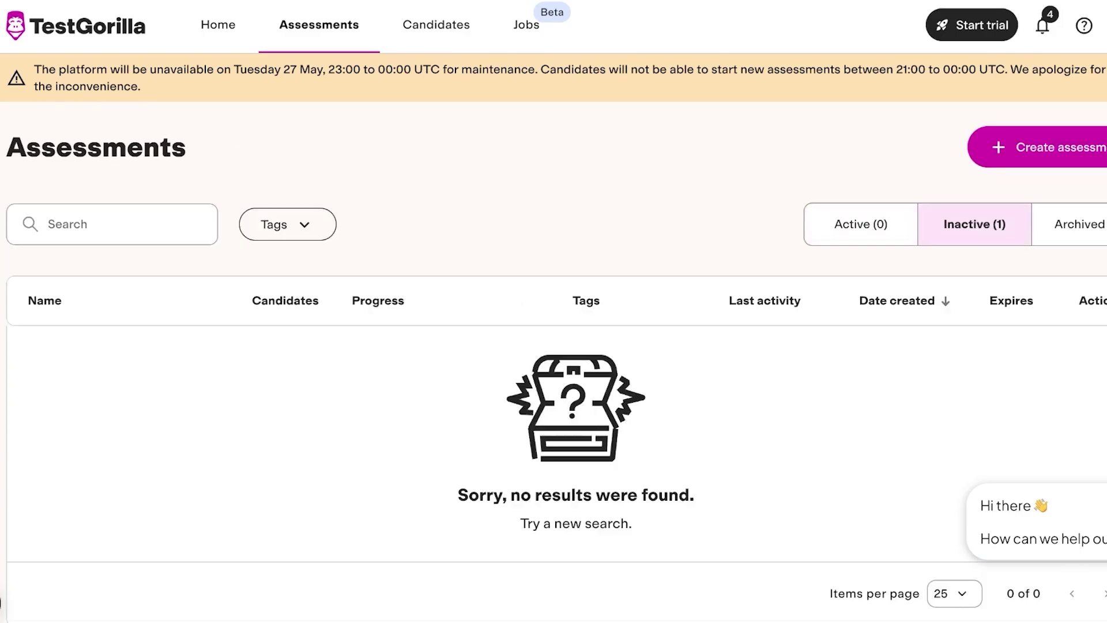
- Visit the Candidates page, then return to the Home dashboard and scroll down it
click(436, 24)
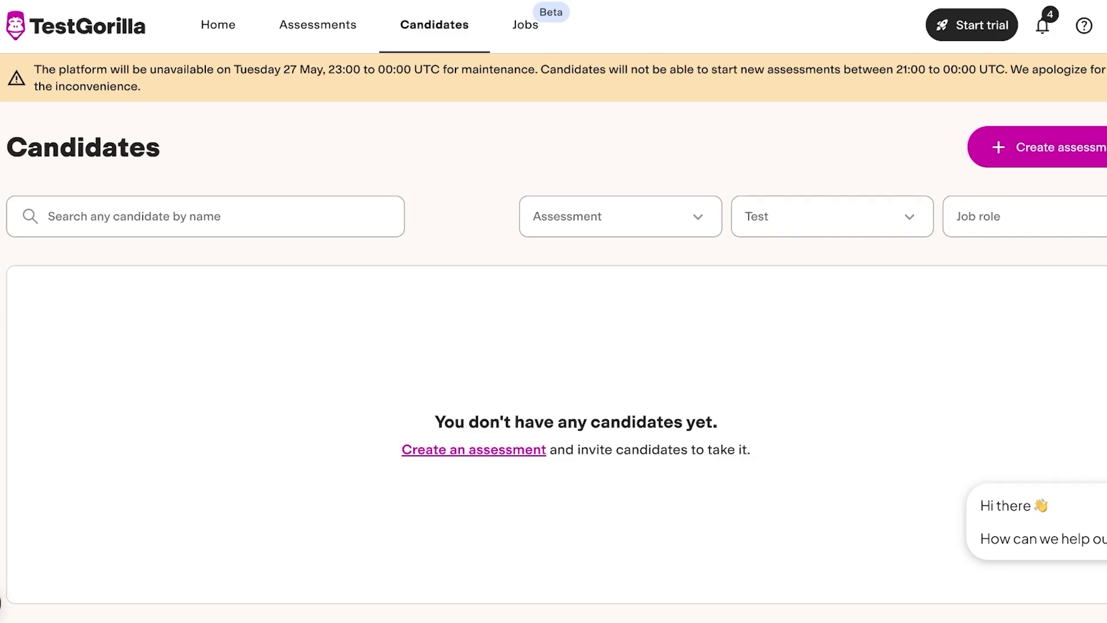
click(1038, 148)
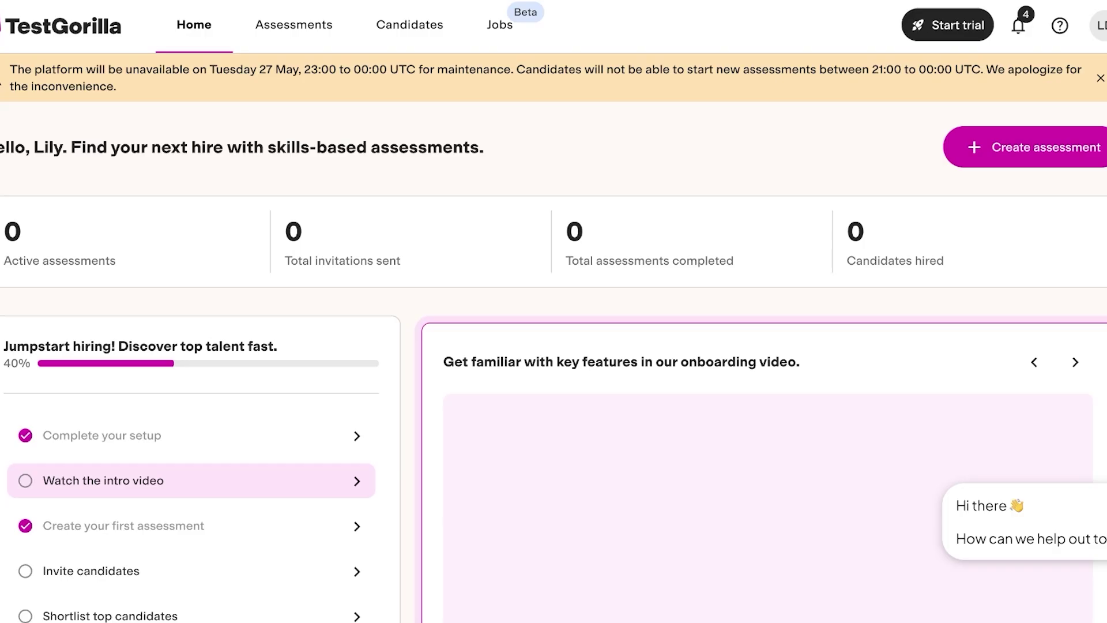
scroll(554, 358, down, 9)
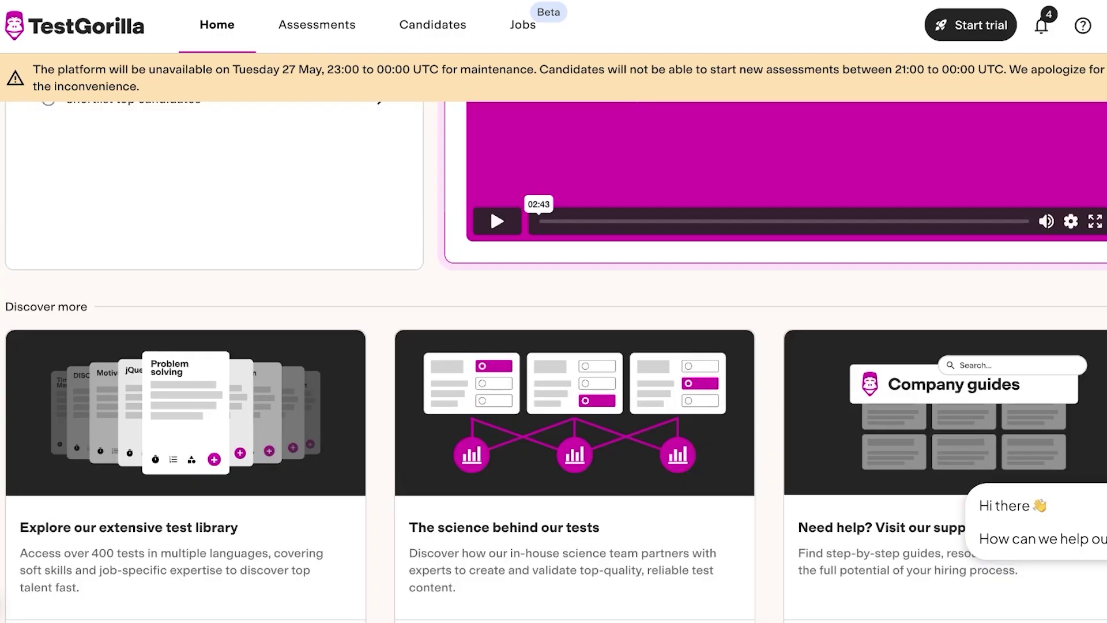
- Open the Jobs page and start a job post, closing the form without posting
click(522, 24)
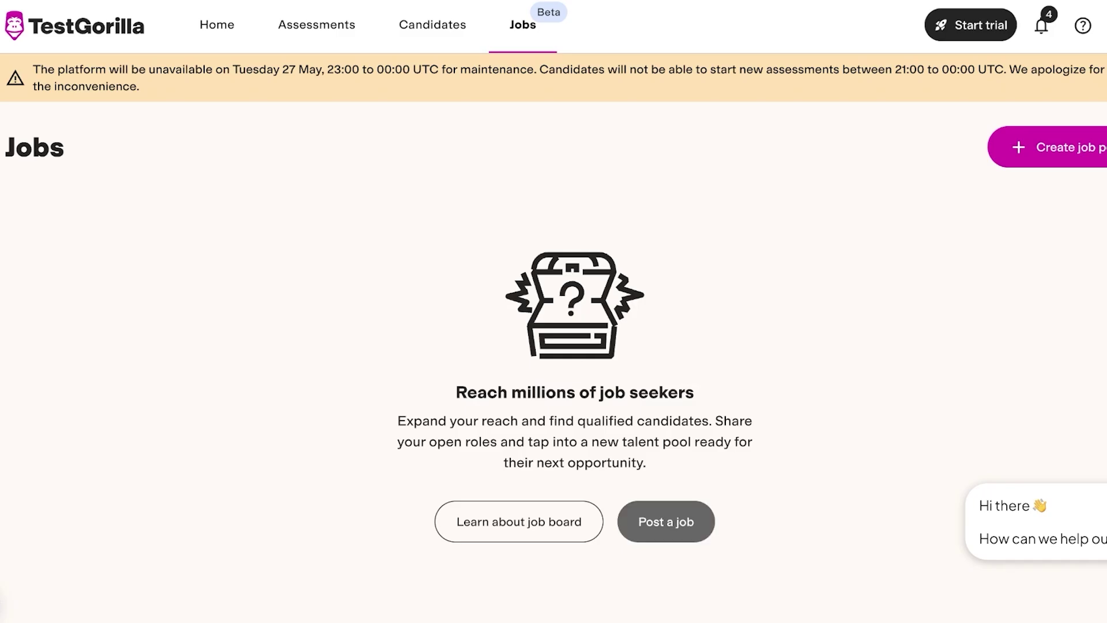
click(666, 522)
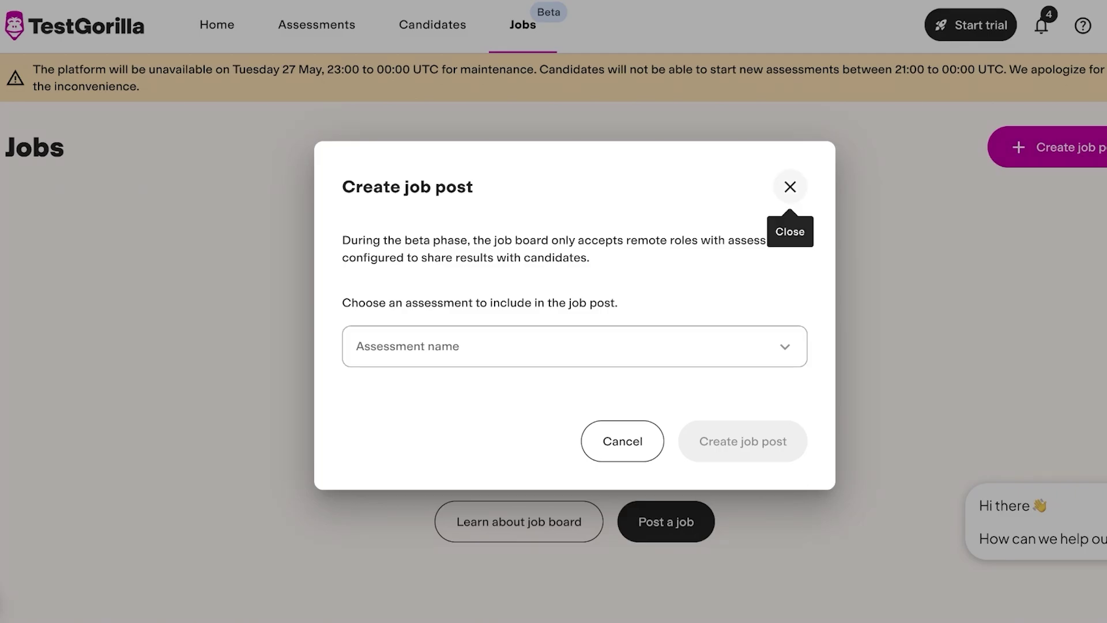
click(790, 187)
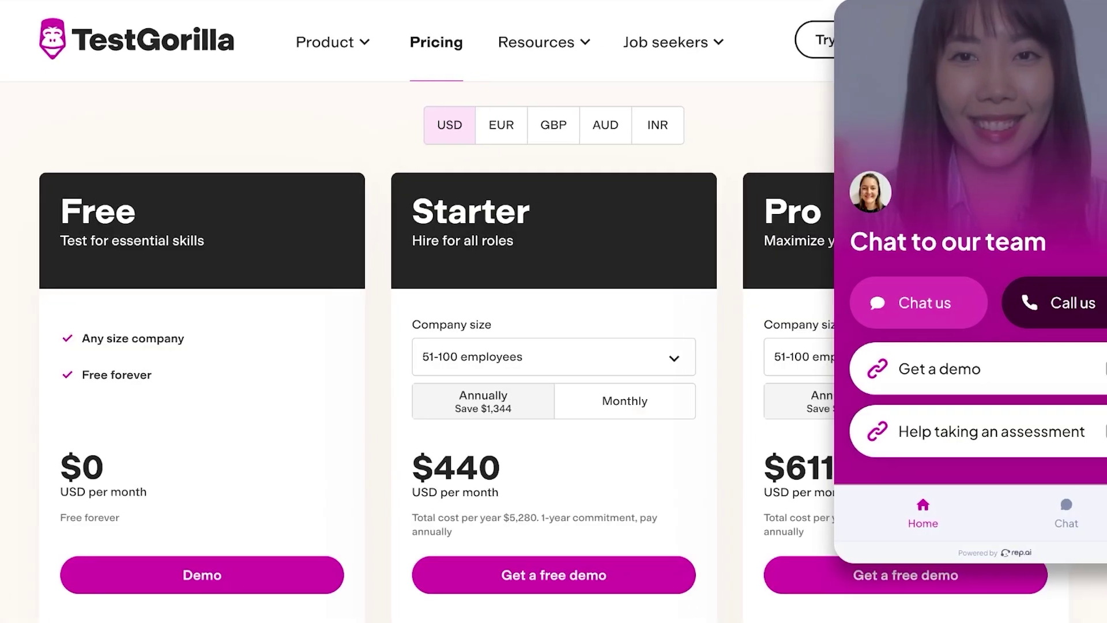
- Scroll through the pricing page to review the Free, Starter and Pro plans
scroll(554, 346, down, 3)
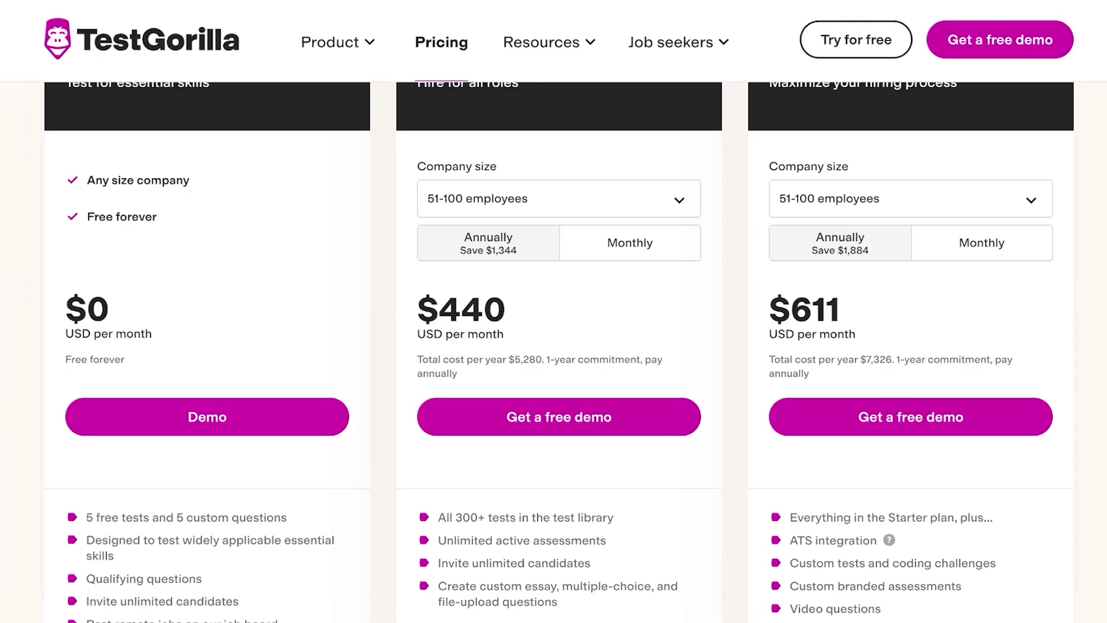
scroll(553, 346, down, 4)
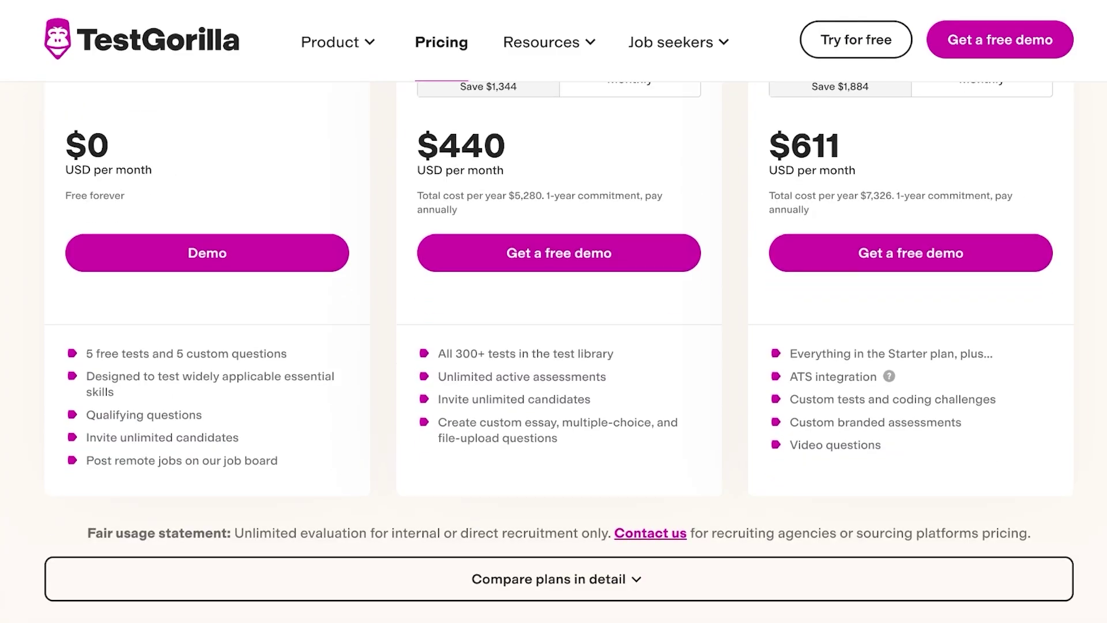
scroll(554, 346, down, 1)
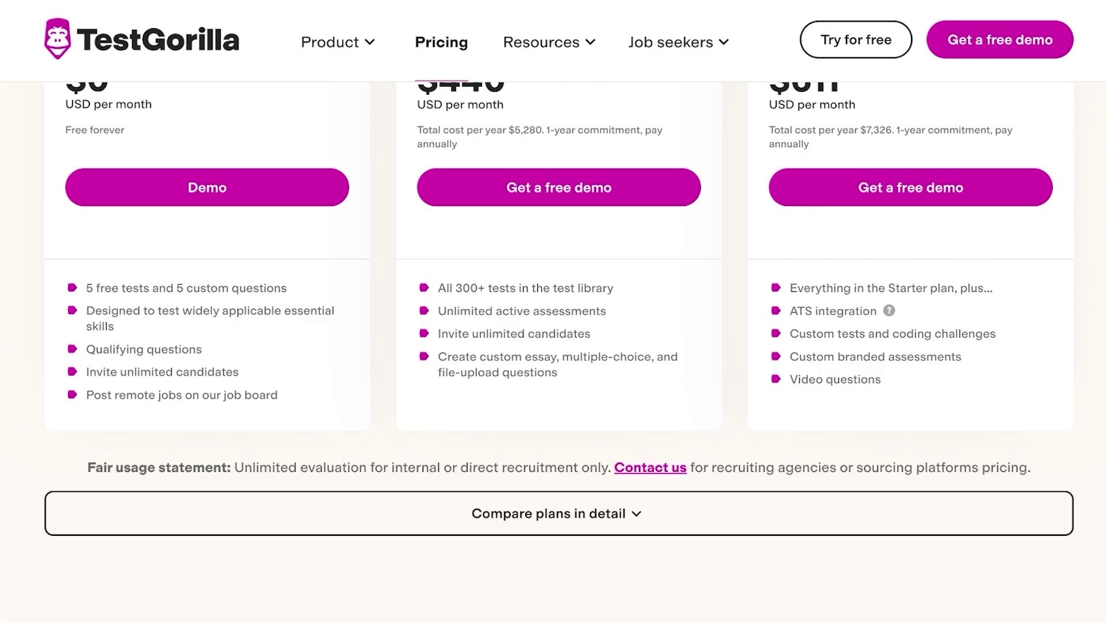
scroll(554, 314, up, 1)
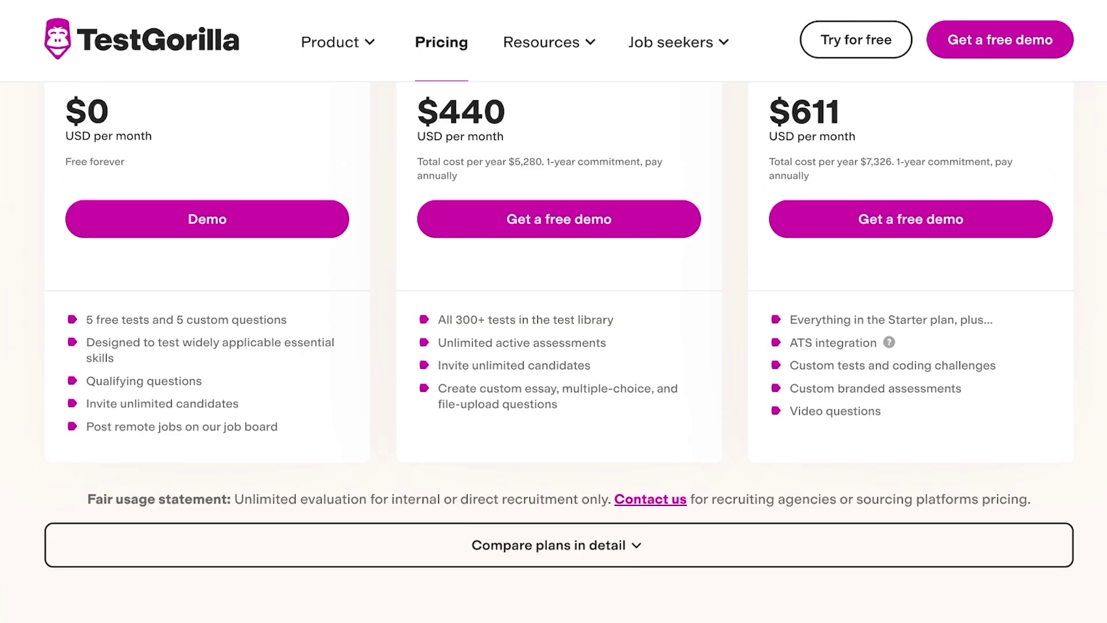
scroll(553, 314, up, 5)
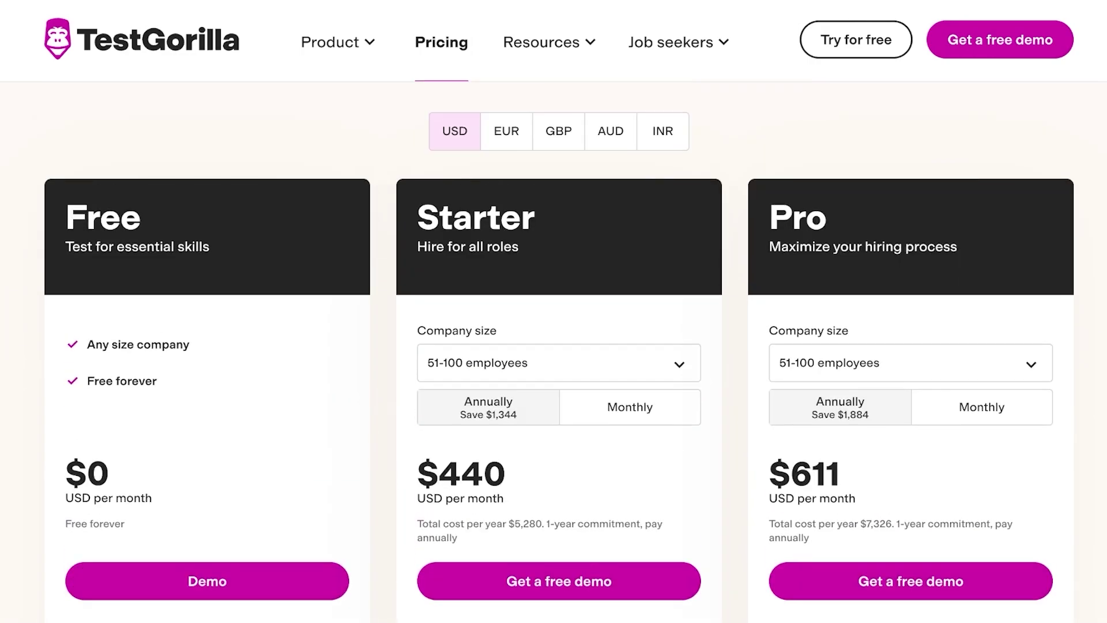
scroll(554, 314, down, 3)
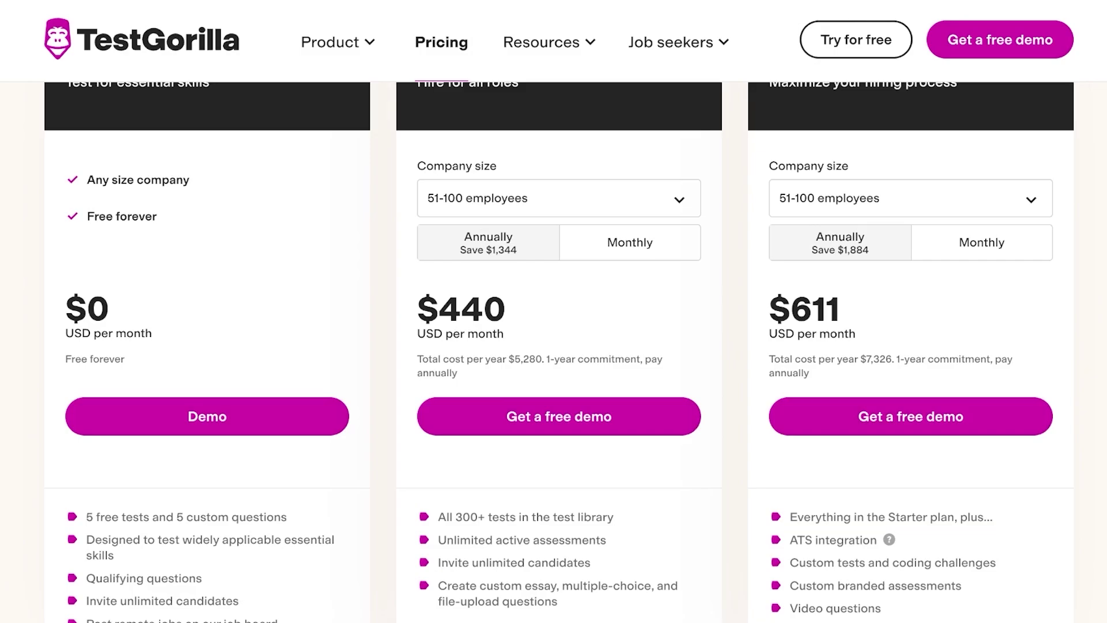
- Compare monthly Starter $552 and Pro $768 with annual billing, leaving annual at $440 and $611
click(559, 197)
click(630, 242)
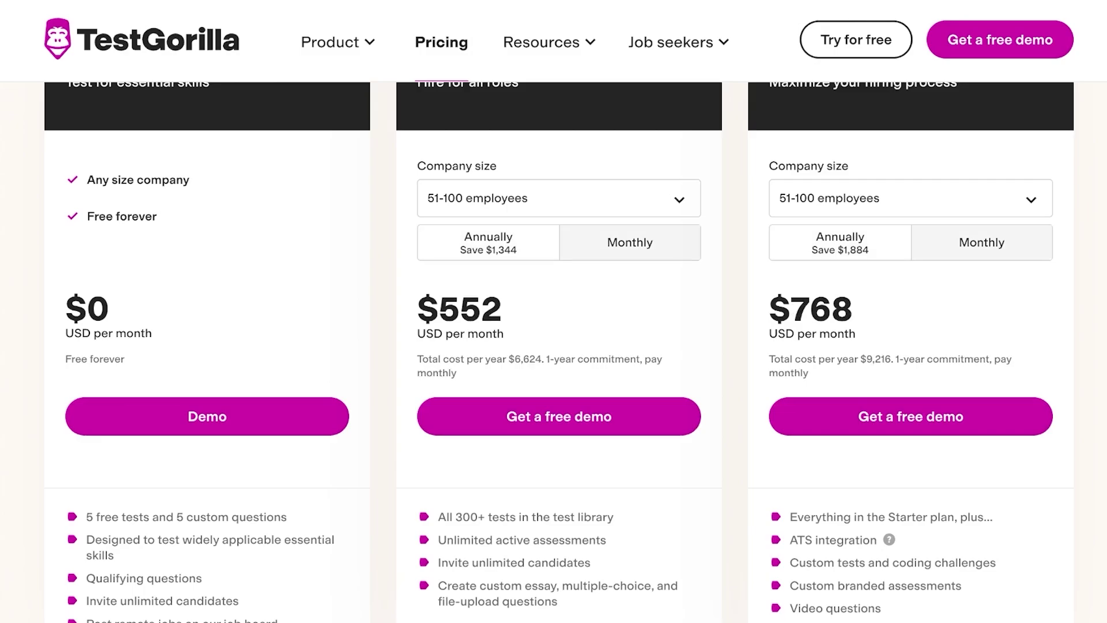
click(488, 242)
scroll(558, 352, down, 2)
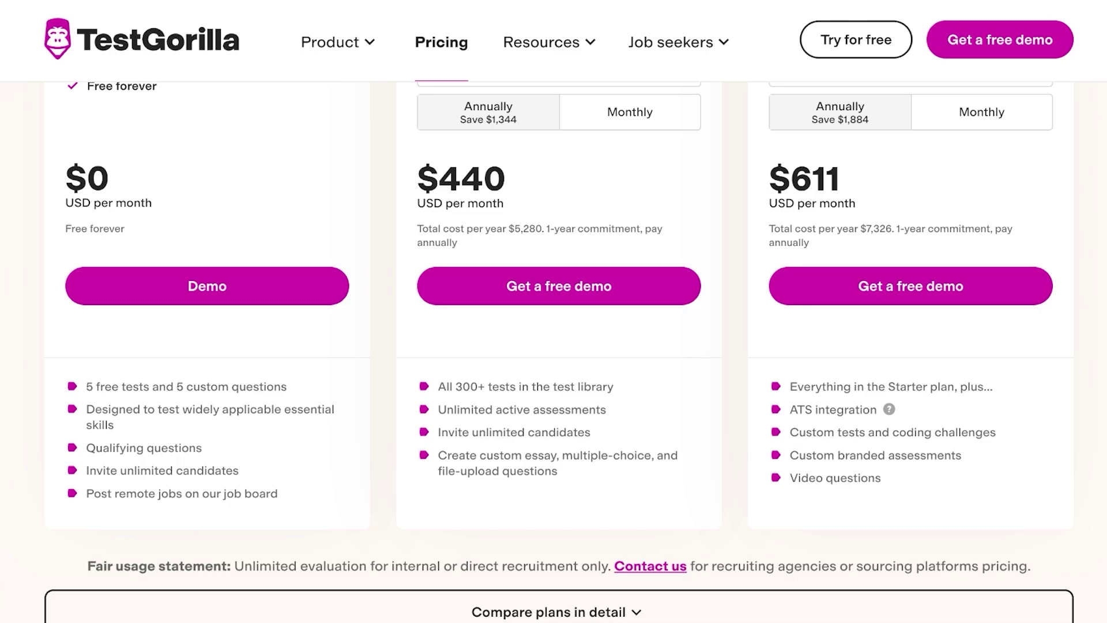
scroll(559, 352, up, 3)
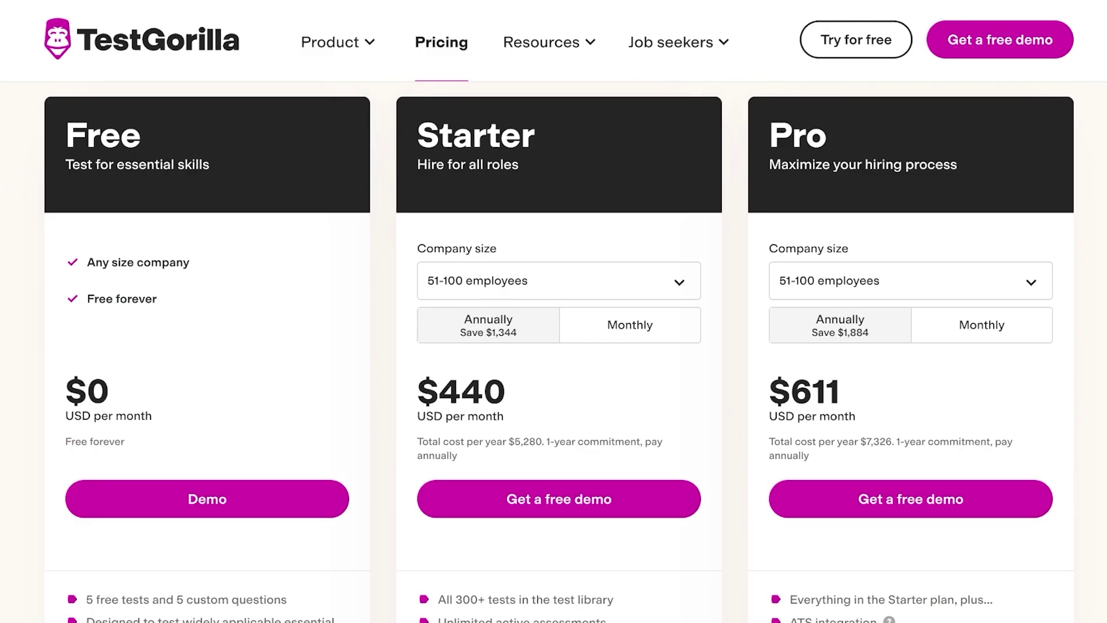
scroll(559, 352, down, 3)
scroll(559, 352, up, 1)
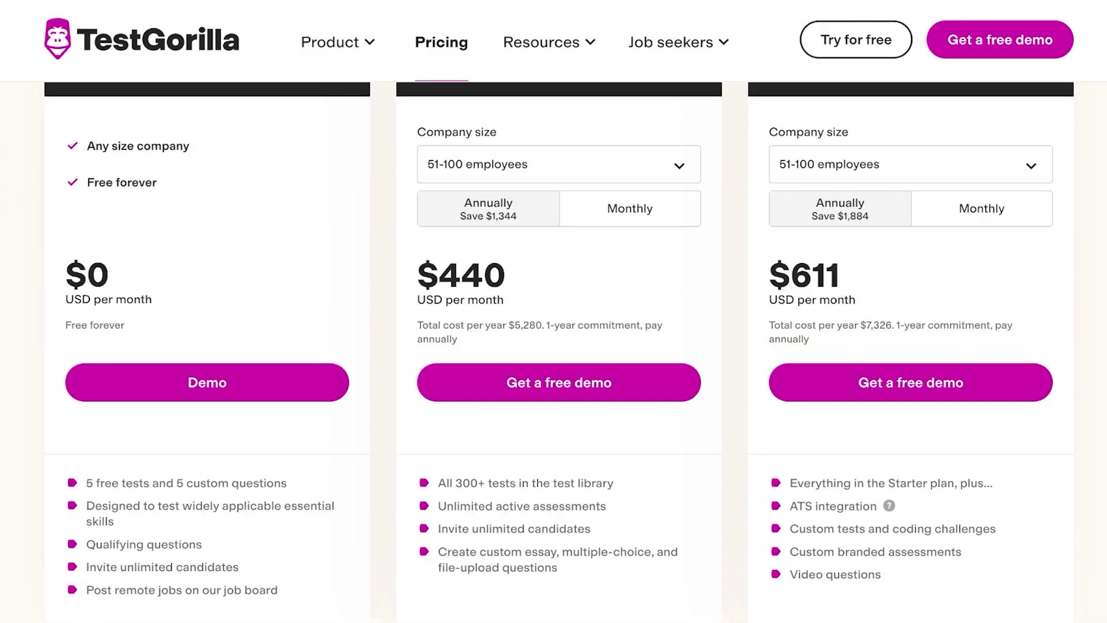
scroll(559, 351, down, 1)
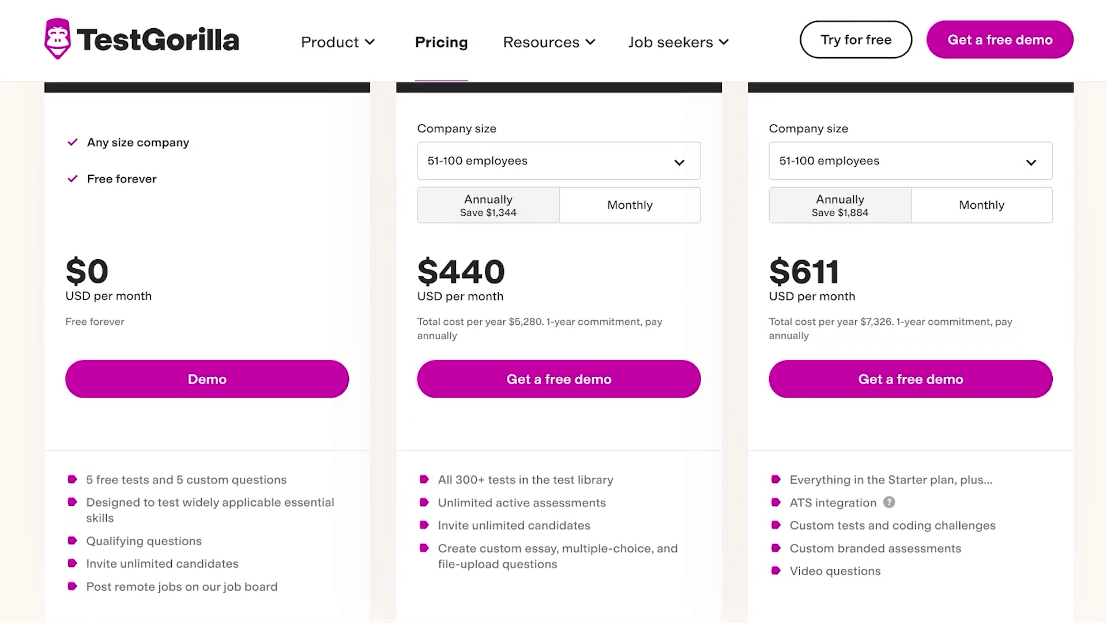
scroll(559, 351, down, 1)
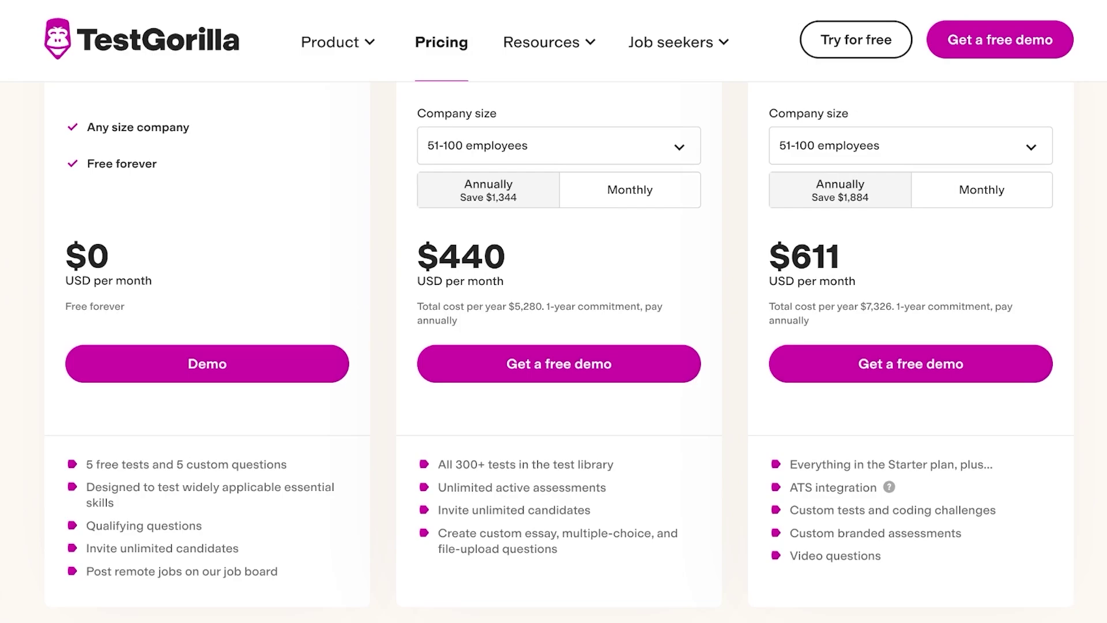